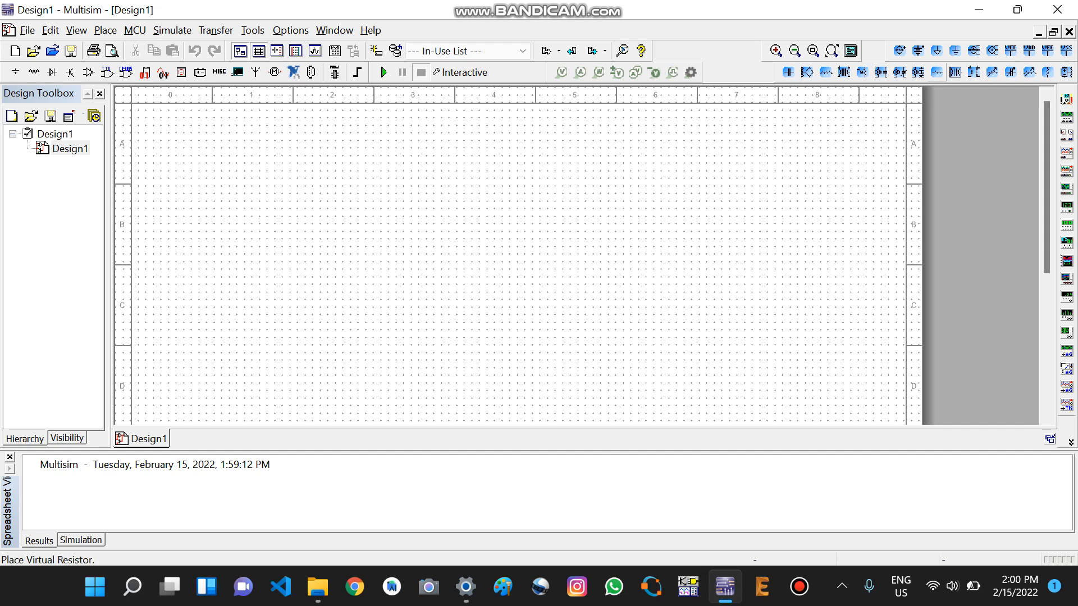
# Step: Place a virtual resistor near the middle of the schematic and set its resistance to 318.3 Ω
pyautogui.click(936, 71)
pyautogui.click(490, 230)
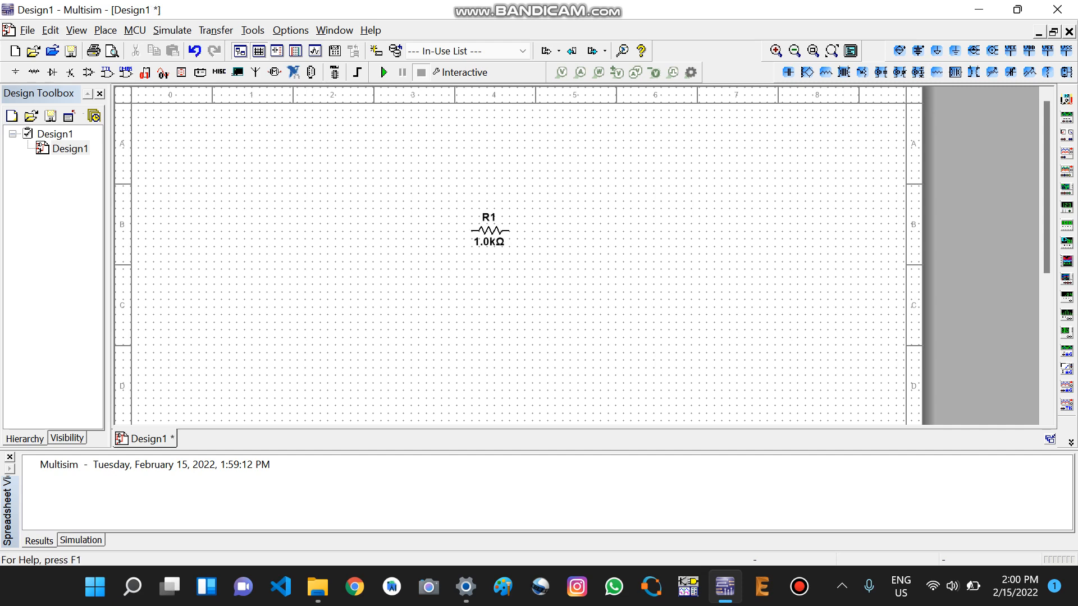
pyautogui.click(489, 230)
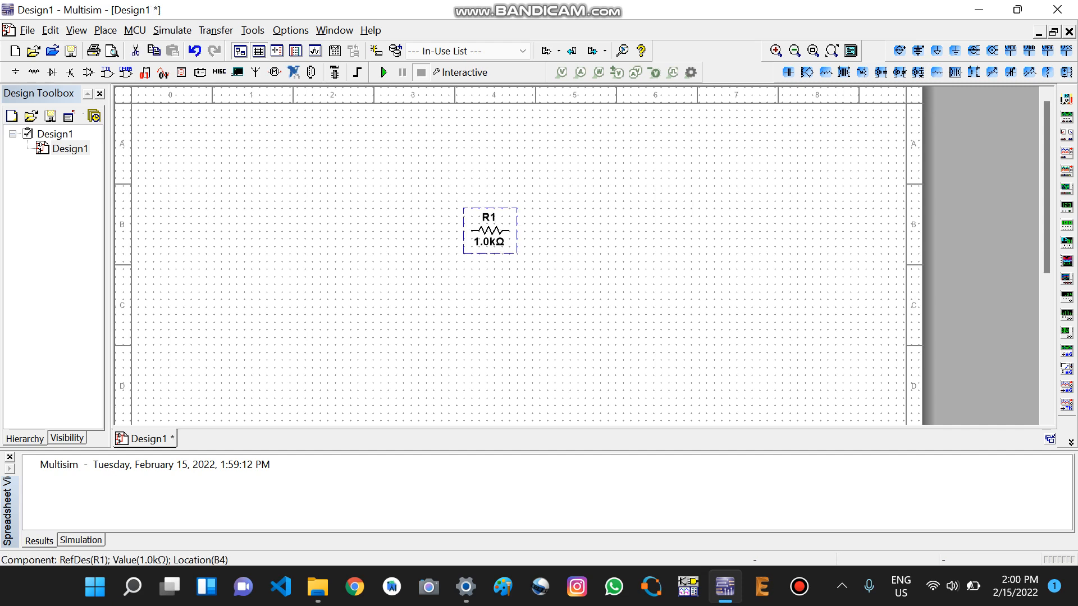
pyautogui.click(489, 241)
pyautogui.click(489, 230)
pyautogui.rightClick(493, 230)
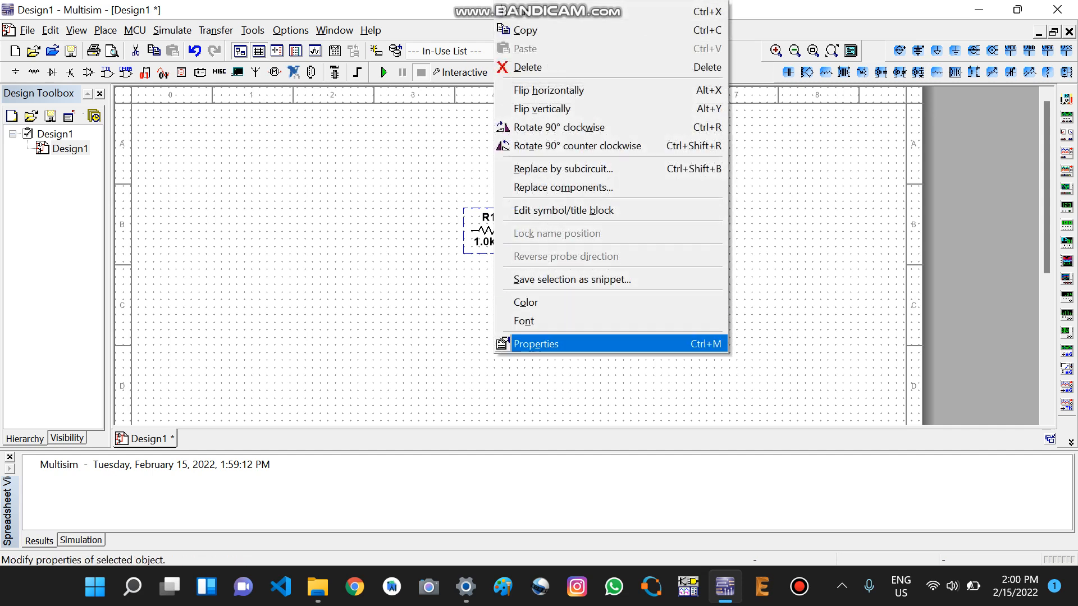
pyautogui.click(536, 343)
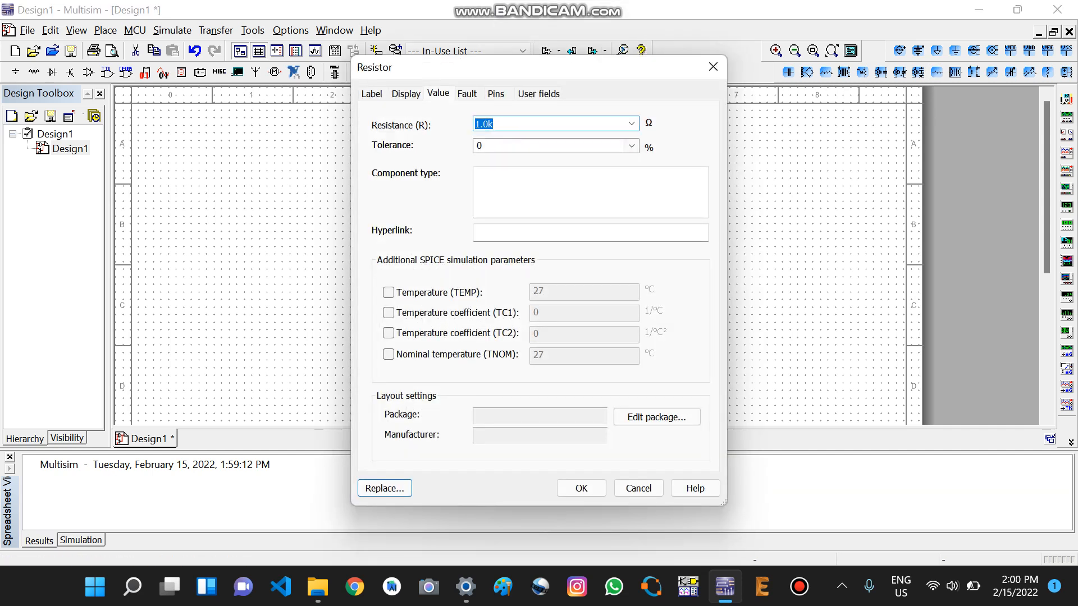
pyautogui.press('BackSpace')
pyautogui.write('318.3')
pyautogui.press('Return')
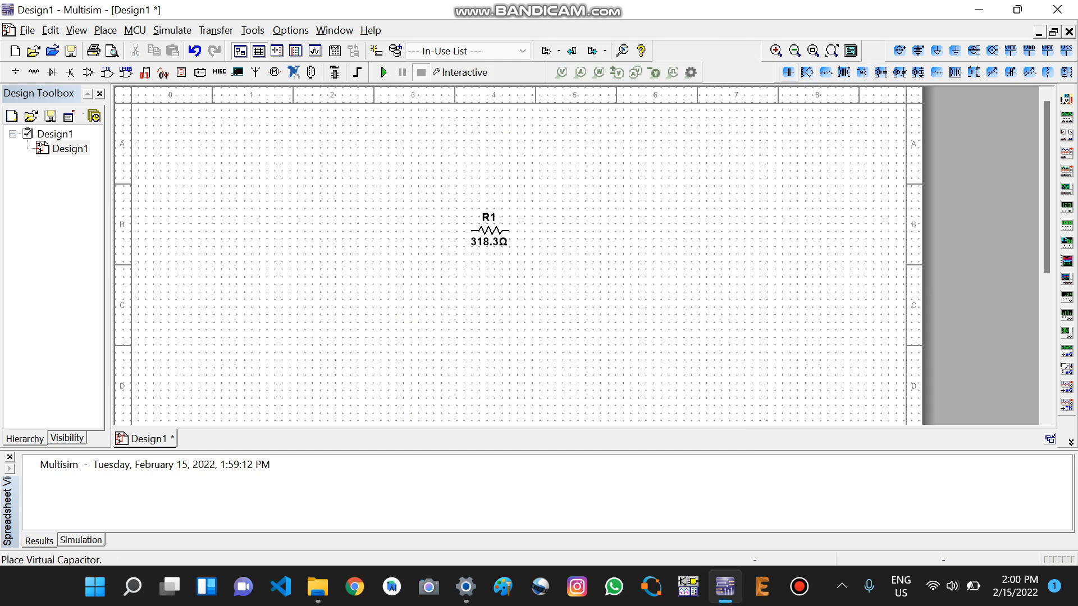
# Step: Place a virtual capacitor beside the resistor and keep its capacitance at 1.0 µF
pyautogui.click(788, 71)
pyautogui.click(604, 222)
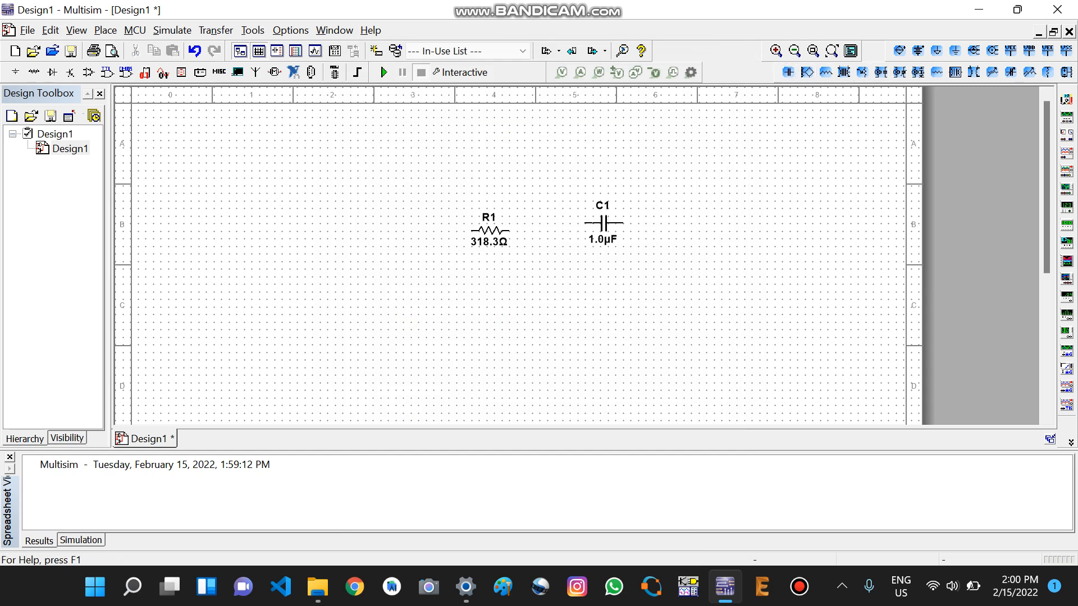
pyautogui.click(603, 224)
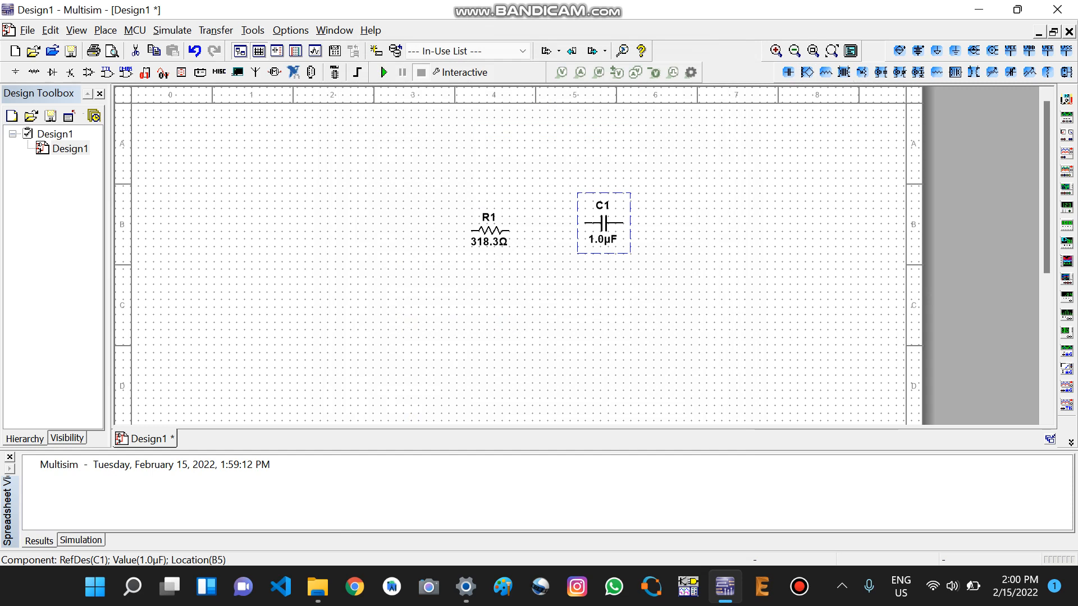
pyautogui.doubleClick(603, 223)
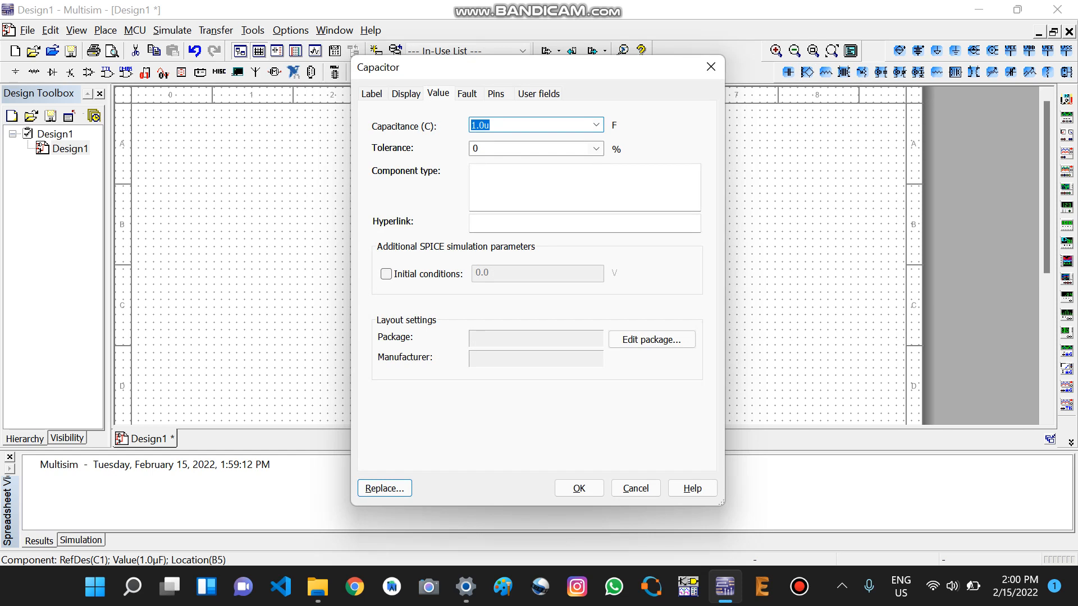
pyautogui.click(490, 125)
pyautogui.press('Return')
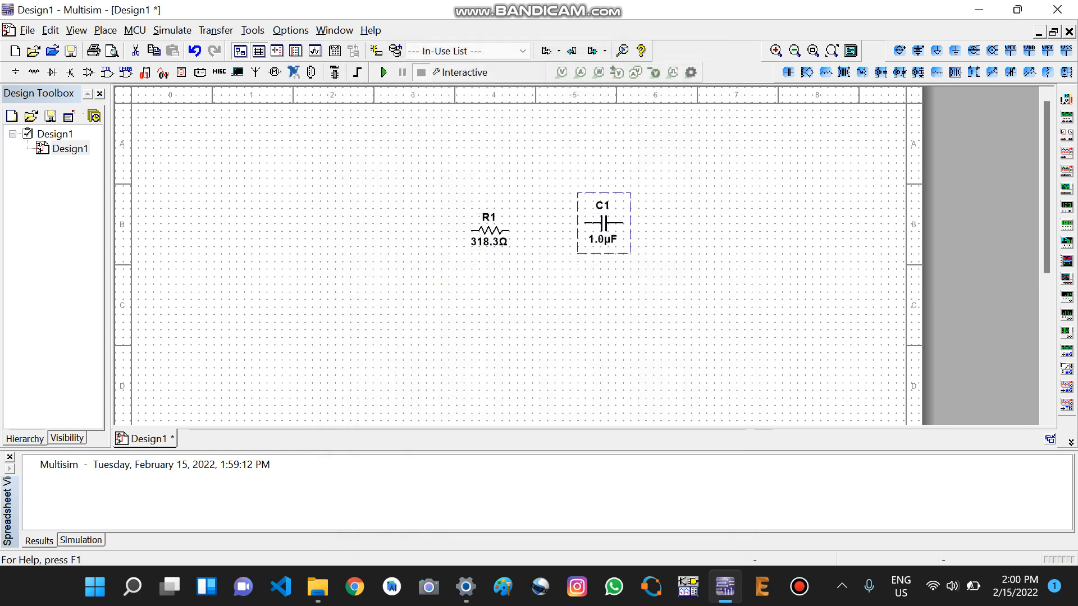
# Step: Move capacitor C1 to the left of R1, and rotate R1 upright, positioned below and to the right of C1
pyautogui.moveTo(603, 223); pyautogui.dragTo(452, 223)
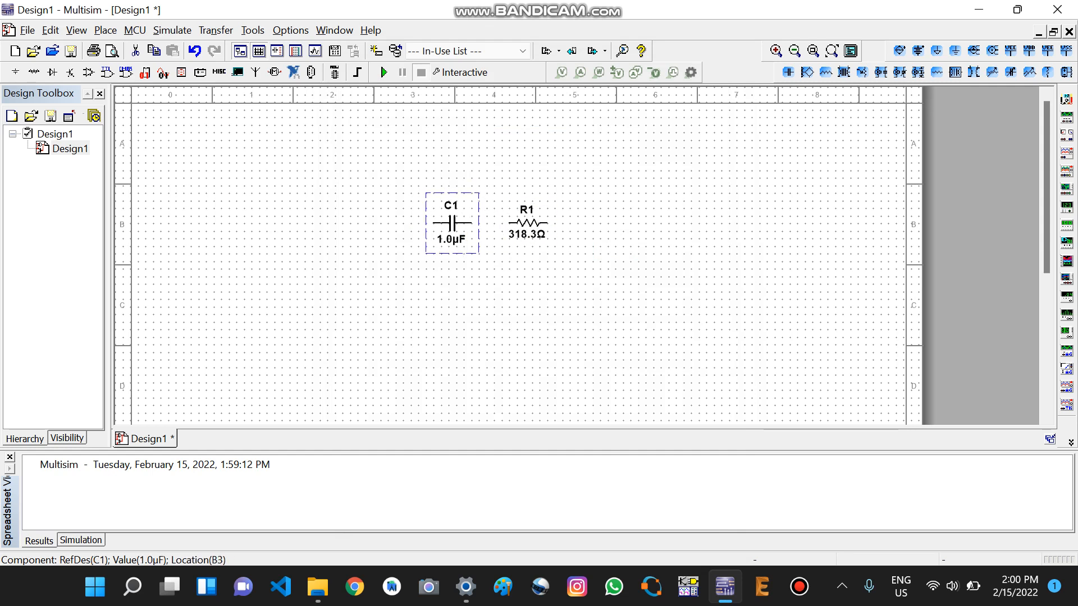
pyautogui.click(526, 223)
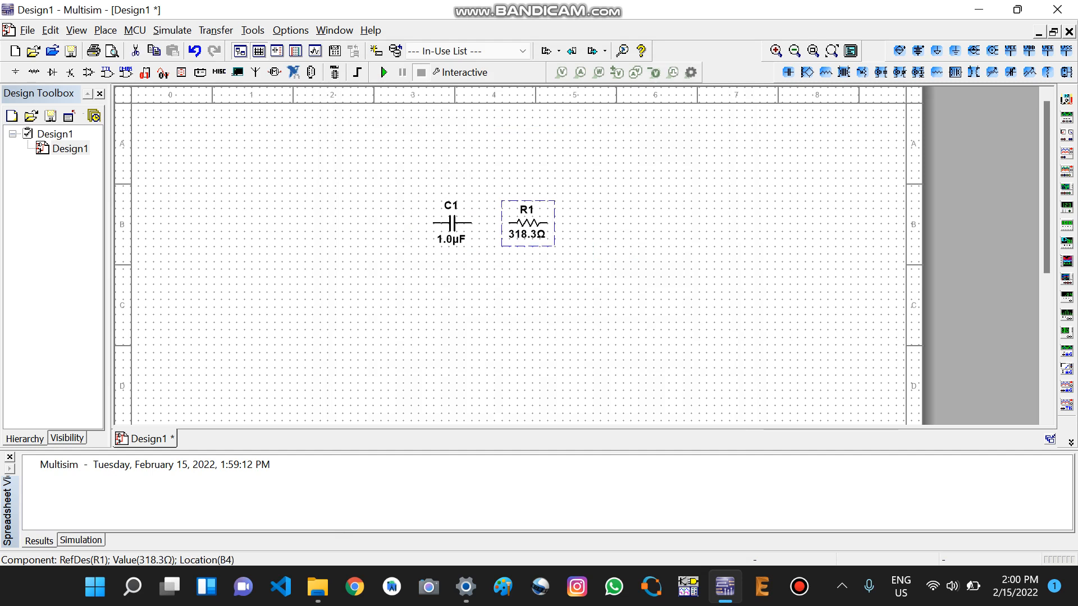
pyautogui.hotkey('ctrl', 'r')
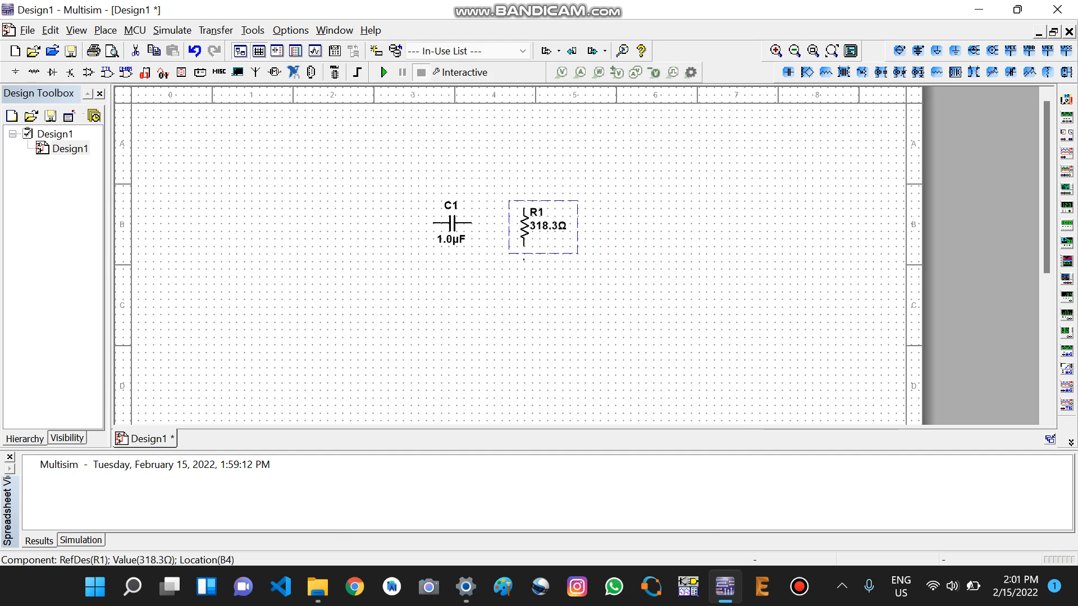
pyautogui.moveTo(525, 226); pyautogui.dragTo(525, 265)
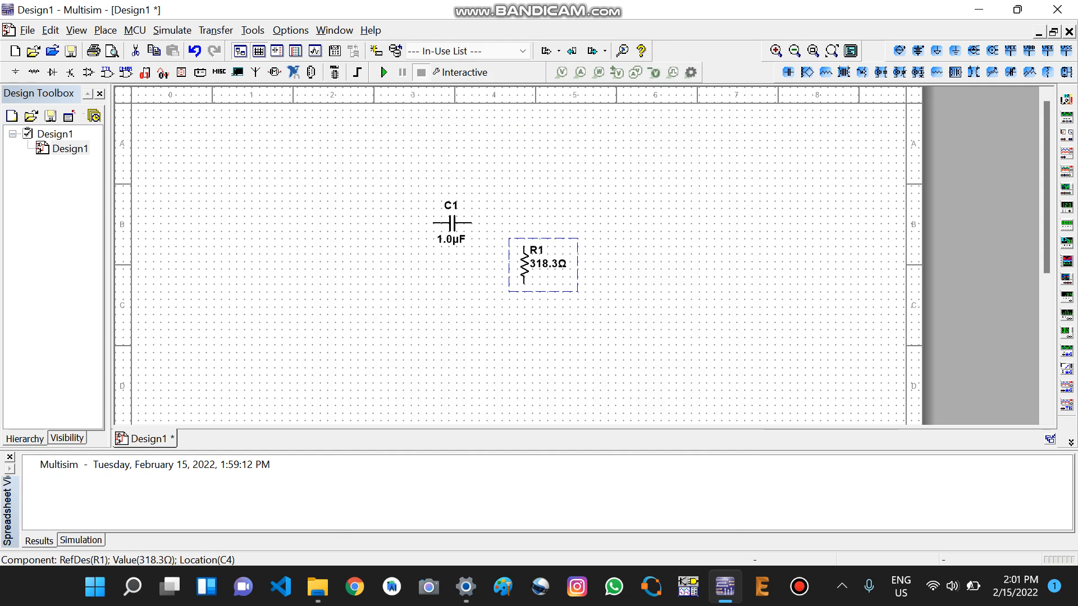
pyautogui.click(611, 292)
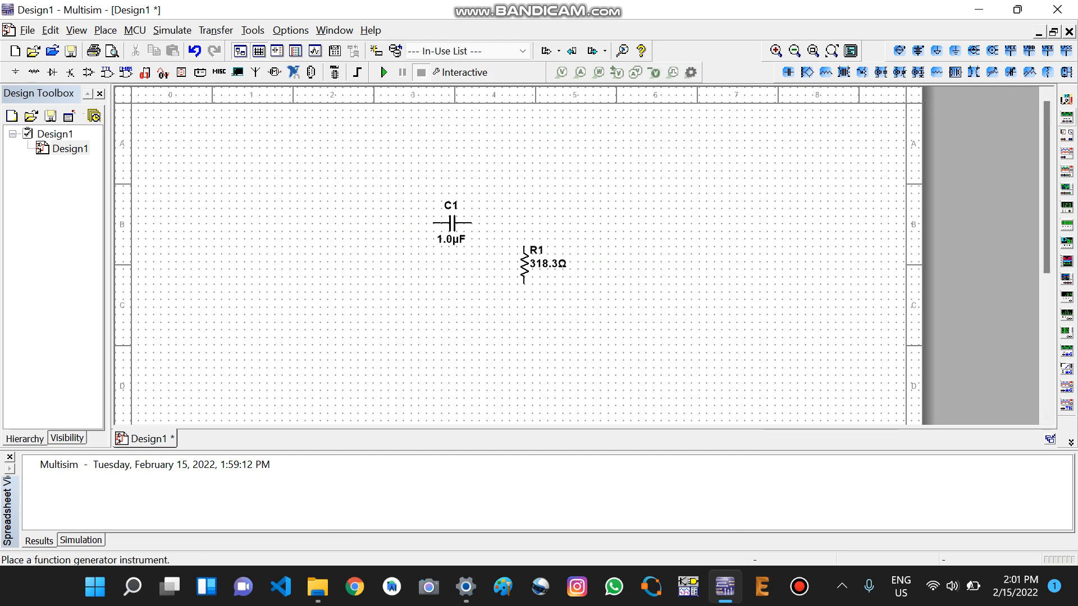
# Step: Add a function generator to the left of C1, rotated 90° clockwise and slightly below the capacitor
pyautogui.click(1065, 116)
pyautogui.click(773, 192)
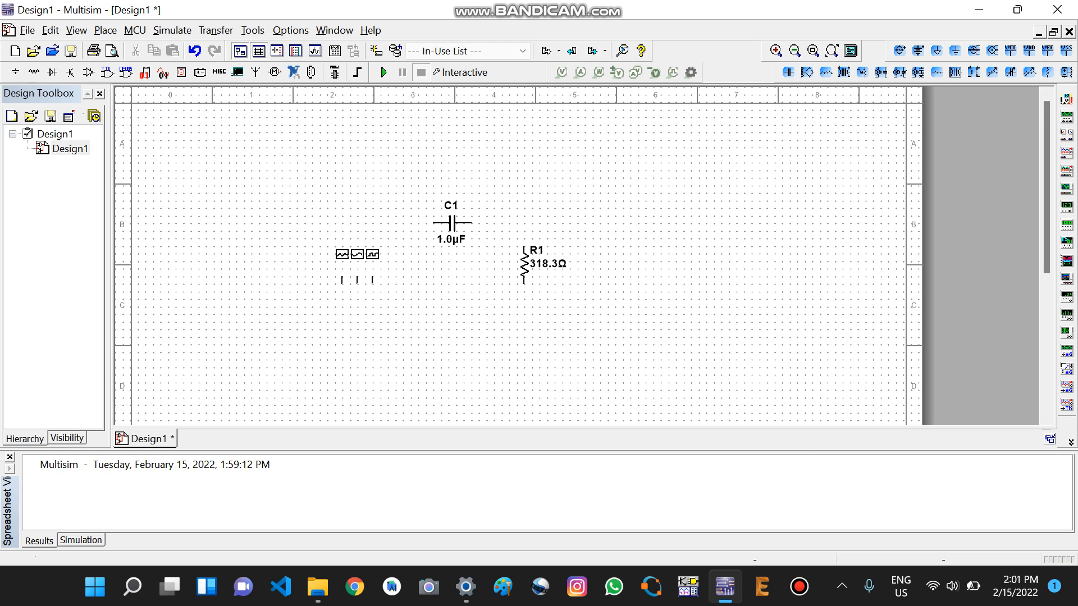
pyautogui.click(342, 253)
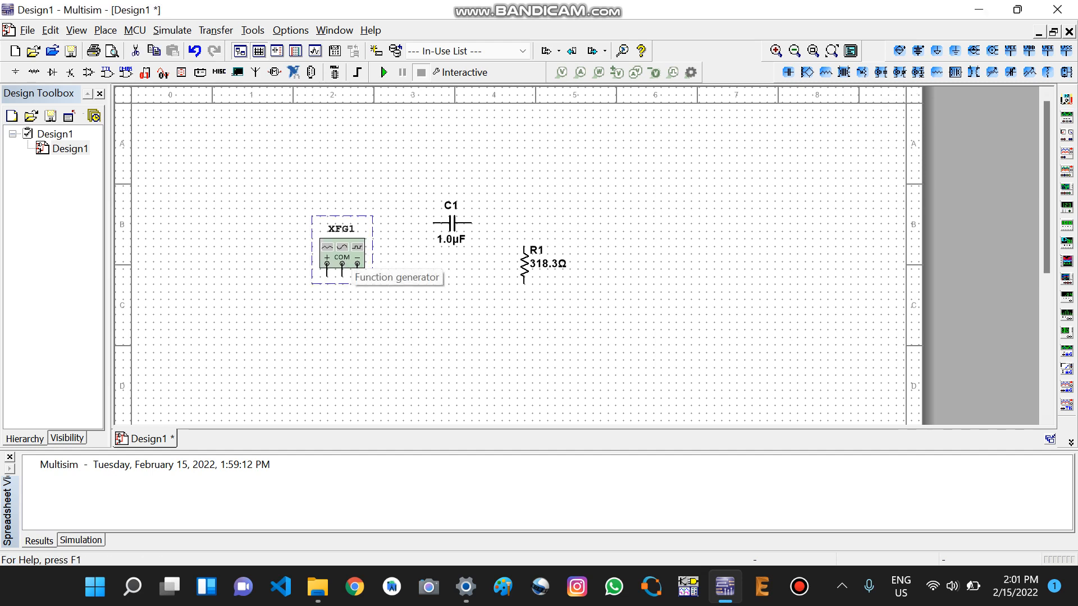
pyautogui.click(345, 258)
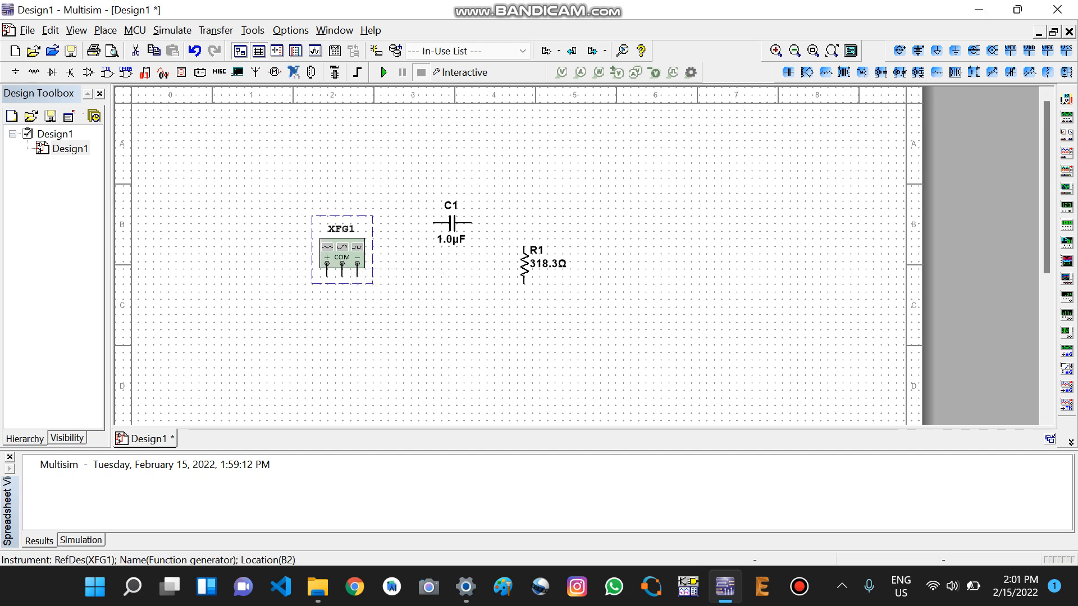
pyautogui.hotkey('ctrl', 'r')
pyautogui.moveTo(343, 256); pyautogui.dragTo(359, 278)
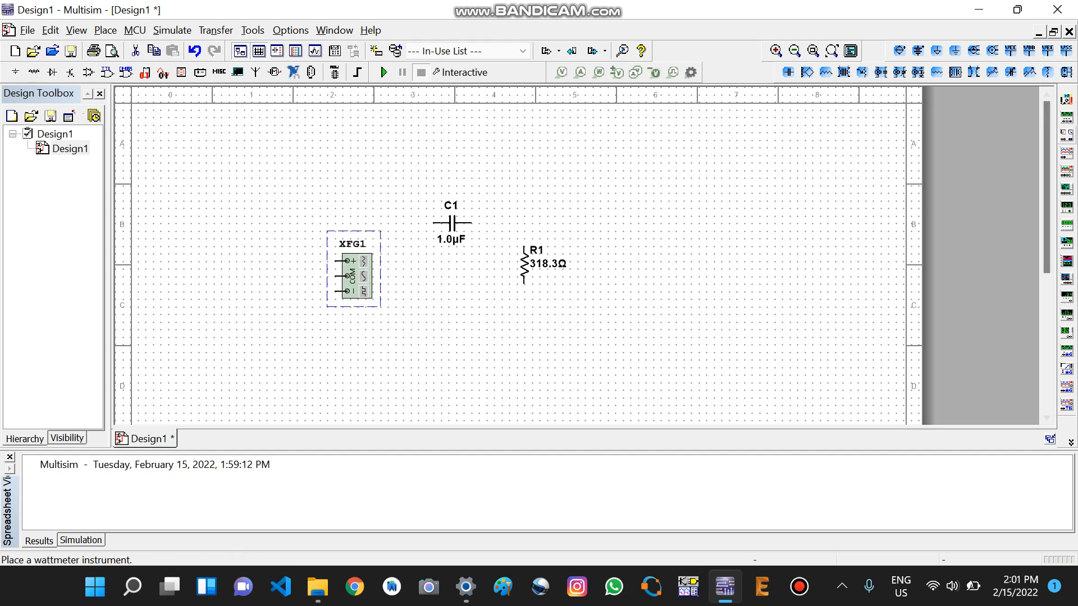
# Step: Add a two-channel oscilloscope to the right of R1, rotated 90° clockwise so its channel terminals face the circuit
pyautogui.click(1065, 188)
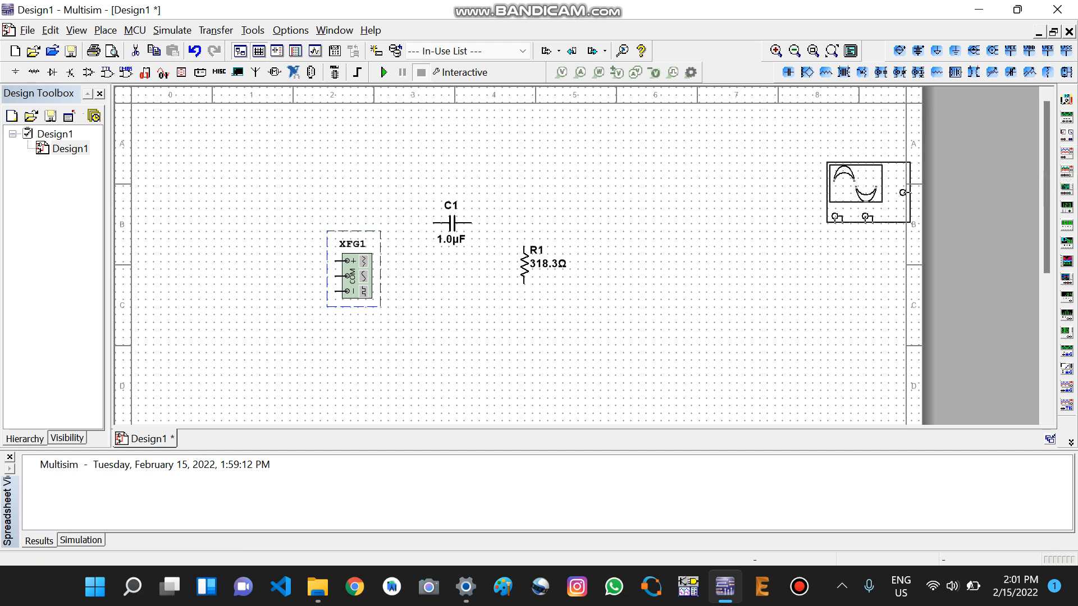
pyautogui.click(646, 225)
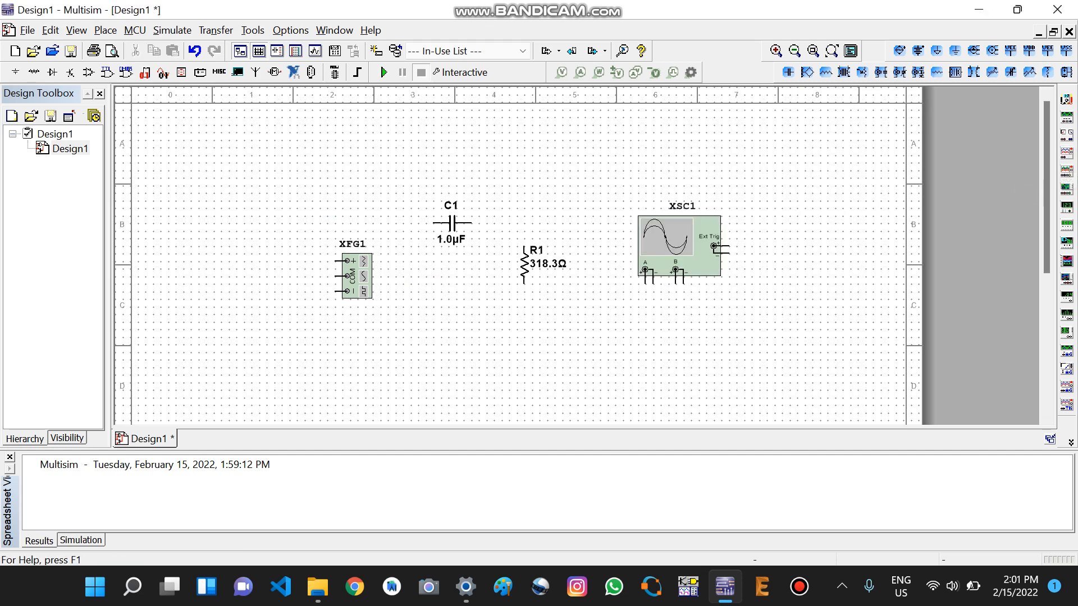
pyautogui.click(671, 278)
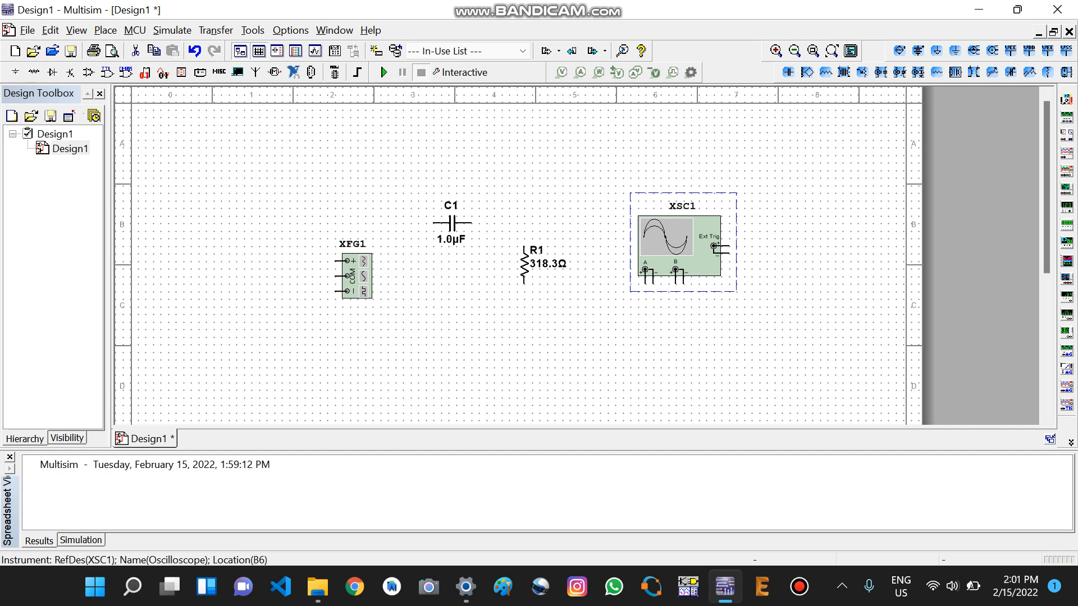
pyautogui.hotkey('ctrl', 'r')
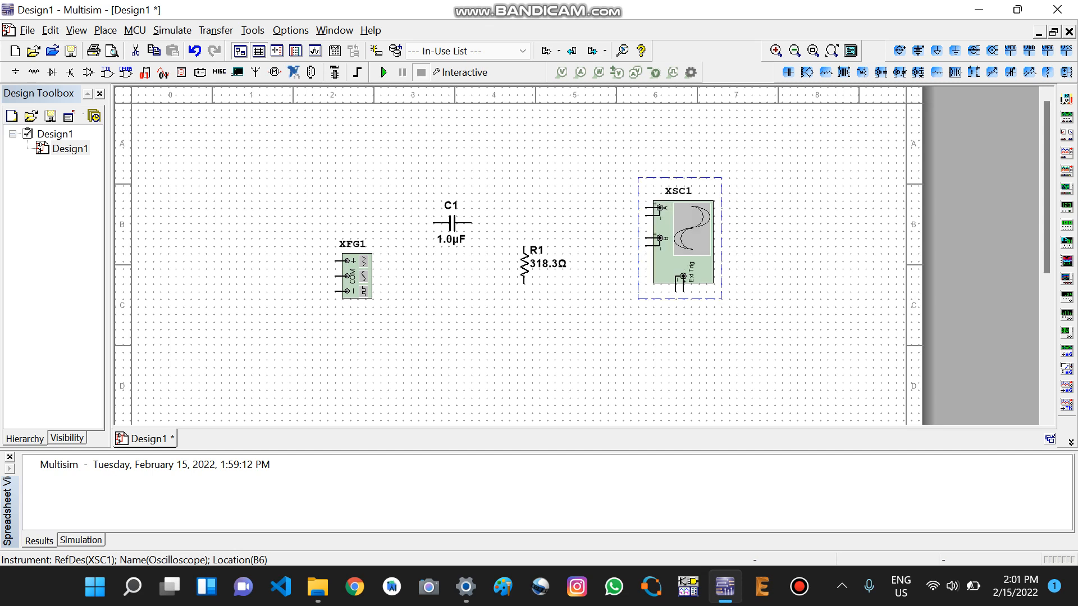
pyautogui.moveTo(683, 242); pyautogui.dragTo(690, 265)
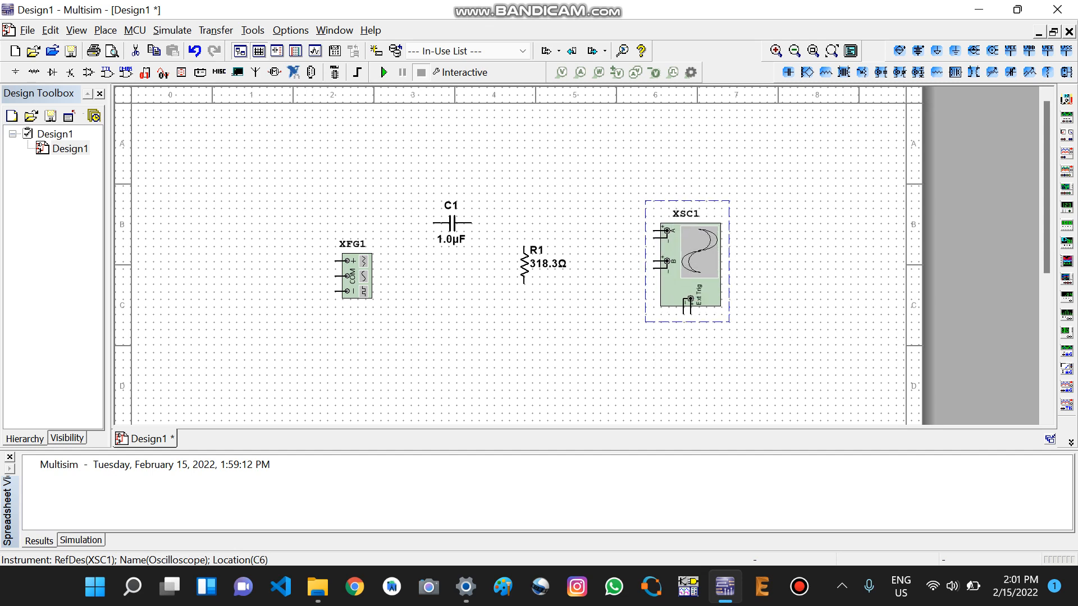
# Step: Wire the function generator's positive terminal through C1 and R1 in series back to its common terminal
pyautogui.click(335, 261)
pyautogui.click(435, 223)
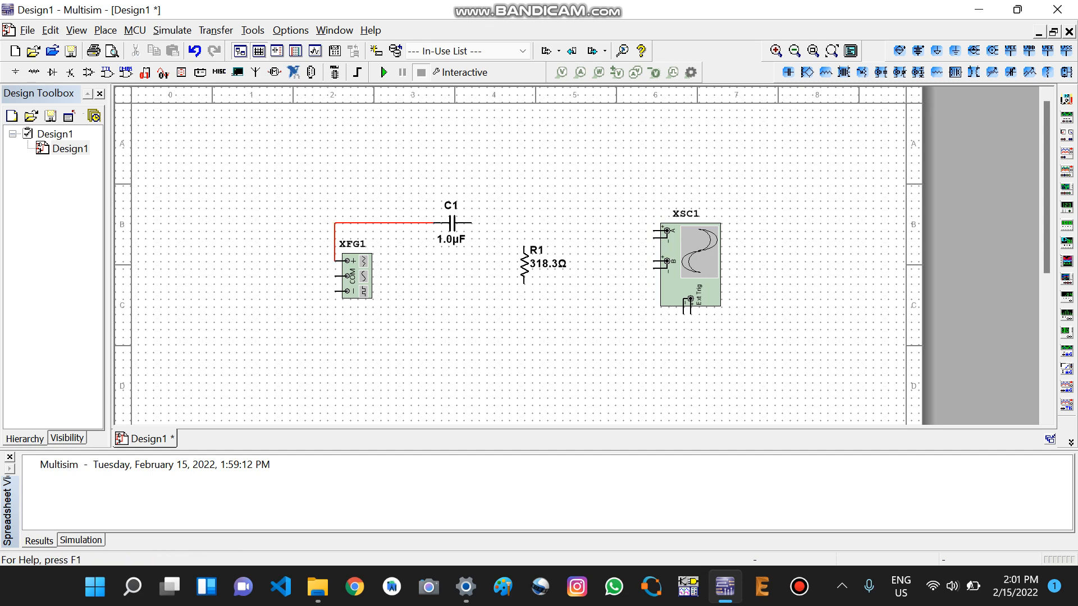
pyautogui.click(472, 223)
pyautogui.click(523, 246)
pyautogui.click(523, 283)
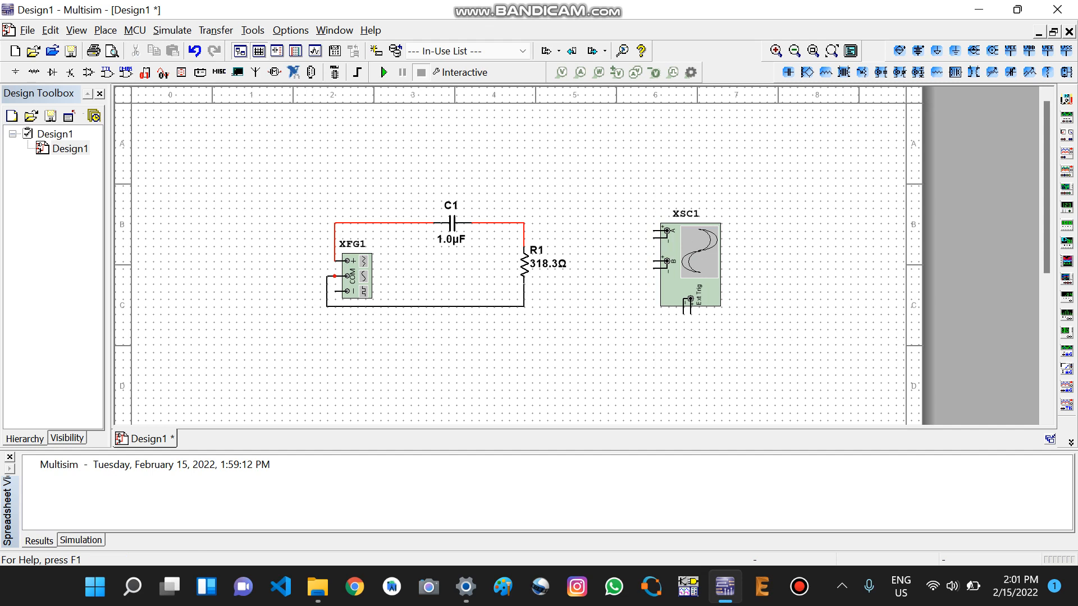
pyautogui.click(335, 276)
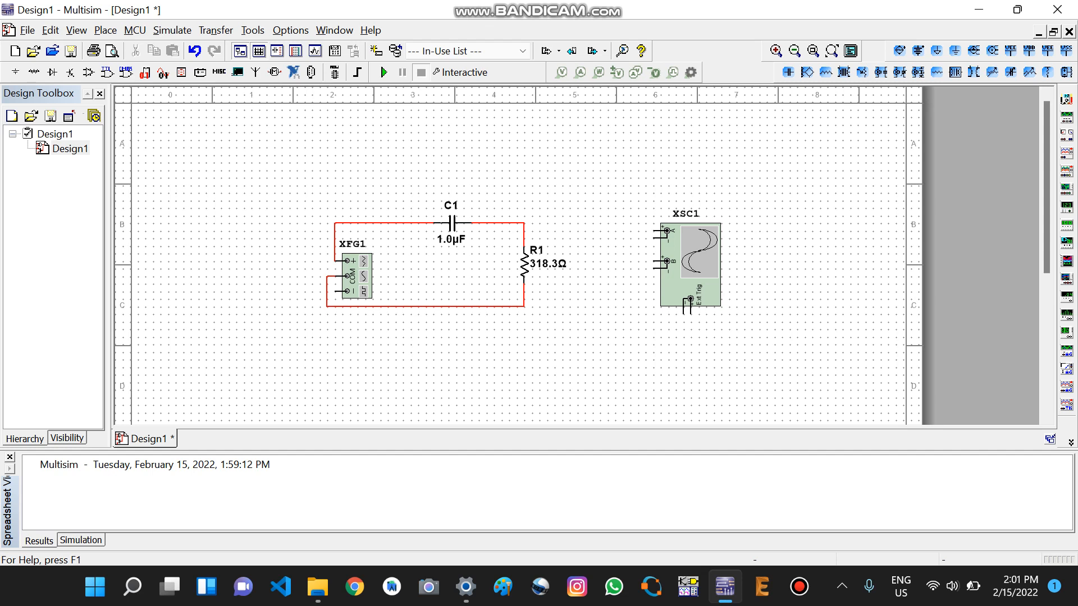
# Step: Connect oscilloscope channel A across the input, from the generator's positive wire to the common return wire
pyautogui.click(666, 230)
pyautogui.click(335, 223)
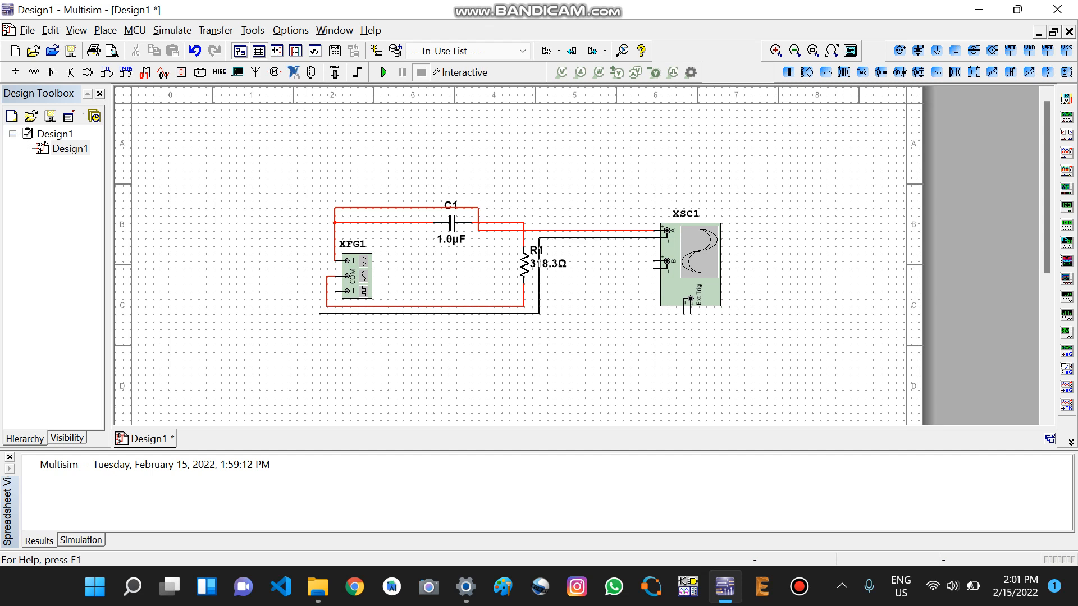
pyautogui.click(327, 306)
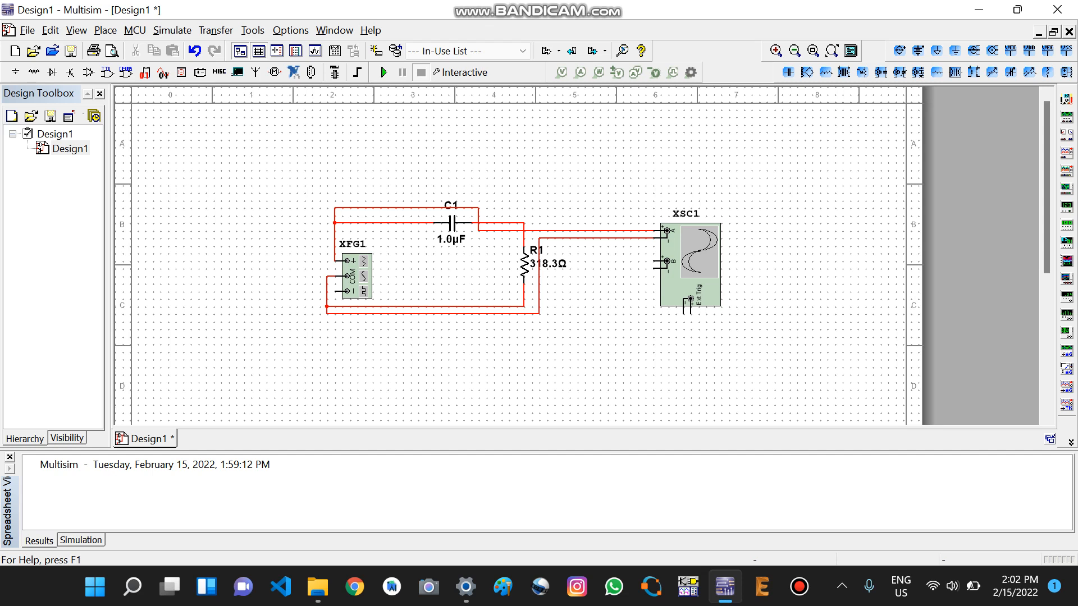
# Step: Connect oscilloscope channel B across R1, from the C1–R1 junction to the return wire at the resistor's lower end
pyautogui.click(653, 261)
pyautogui.click(523, 223)
pyautogui.click(653, 268)
pyautogui.click(523, 306)
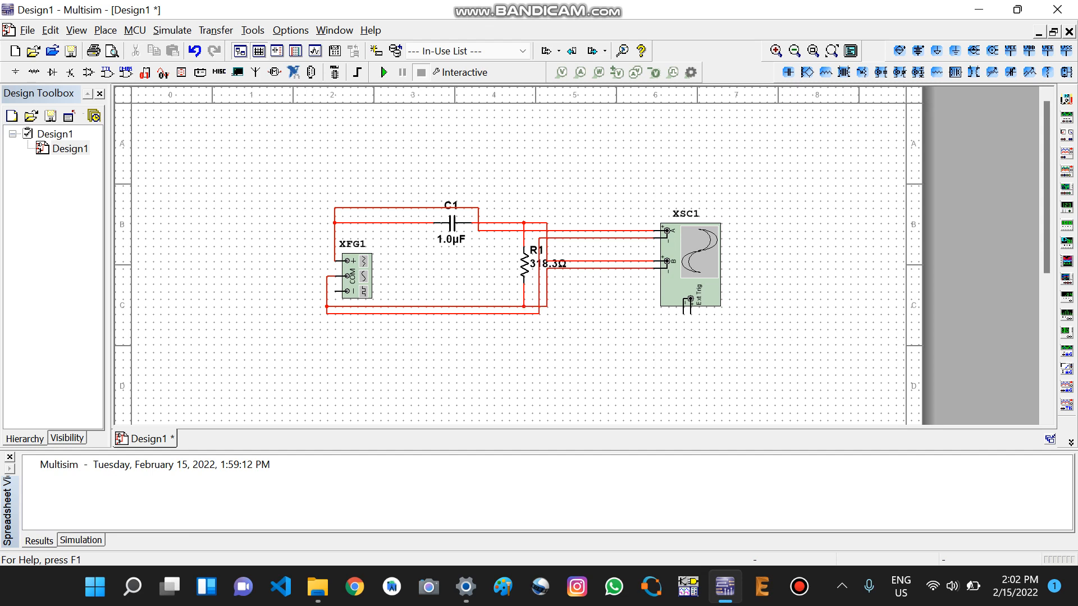
# Step: Set the function generator's frequency to 100 Hz
pyautogui.doubleClick(358, 279)
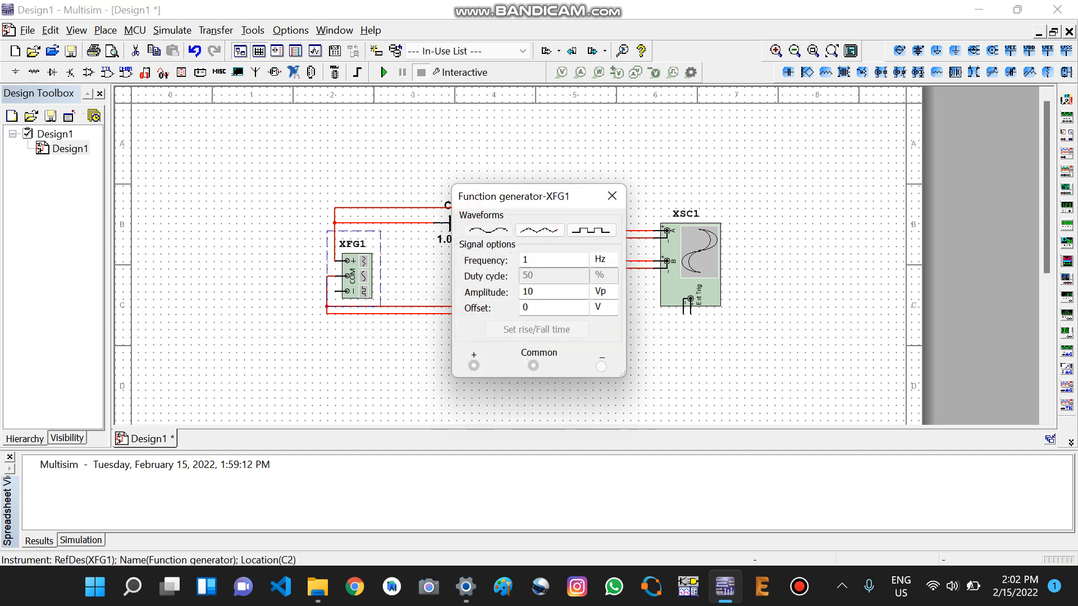
pyautogui.click(533, 260)
pyautogui.press('BackSpace')
pyautogui.write('100')
# Step: Set the function generator's amplitude to 50 mVp and close its settings
pyautogui.click(538, 292)
pyautogui.press('BackSpace')
pyautogui.press('BackSpace')
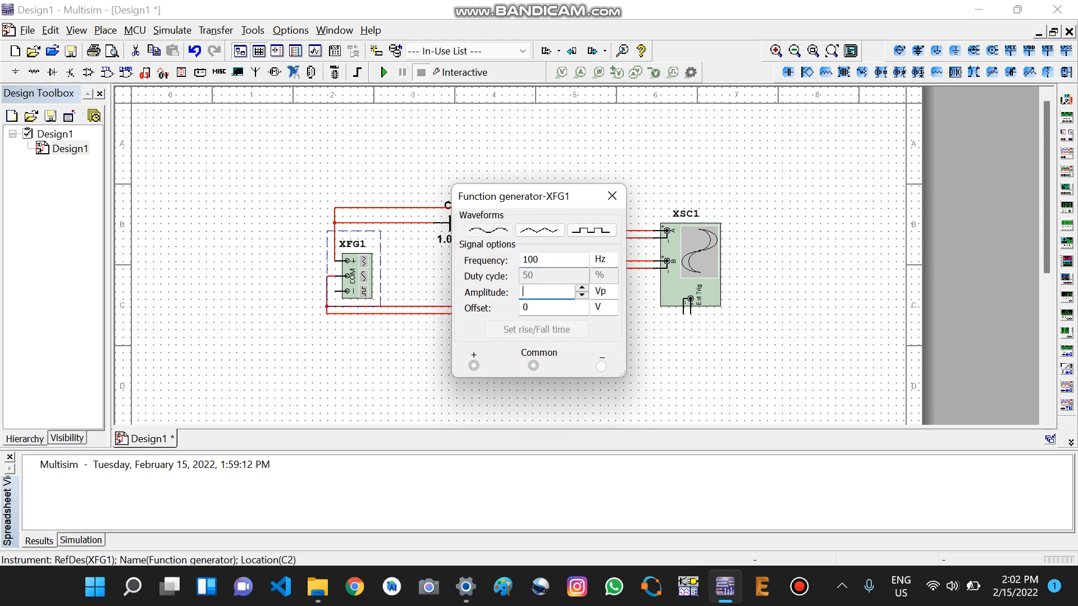
pyautogui.write('50')
pyautogui.click(604, 292)
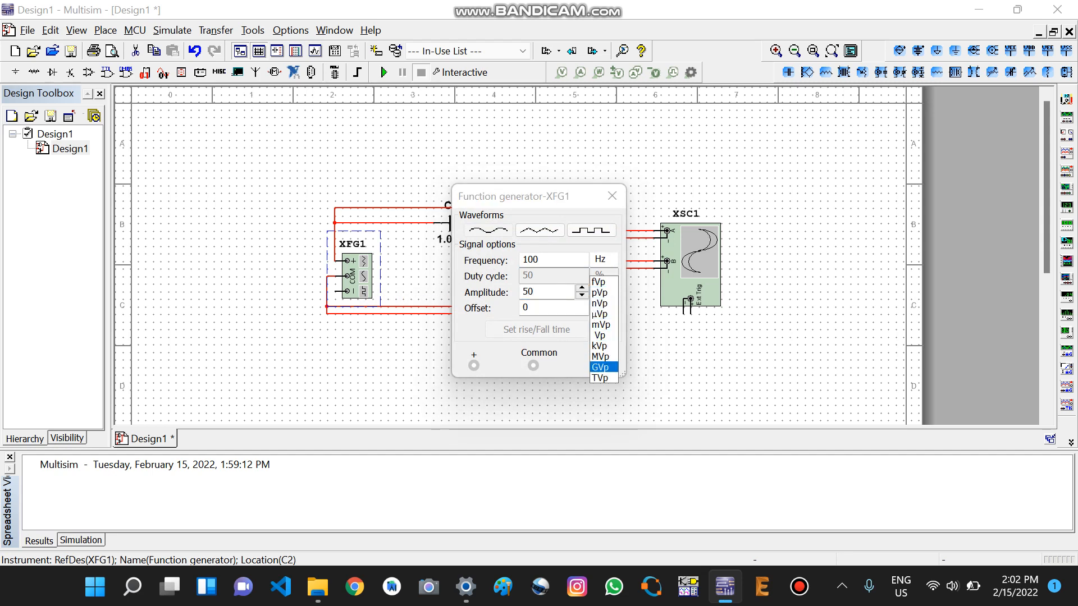
pyautogui.press('Up')
pyautogui.press('Up')
pyautogui.press('Up')
pyautogui.press('Up')
pyautogui.press('Return')
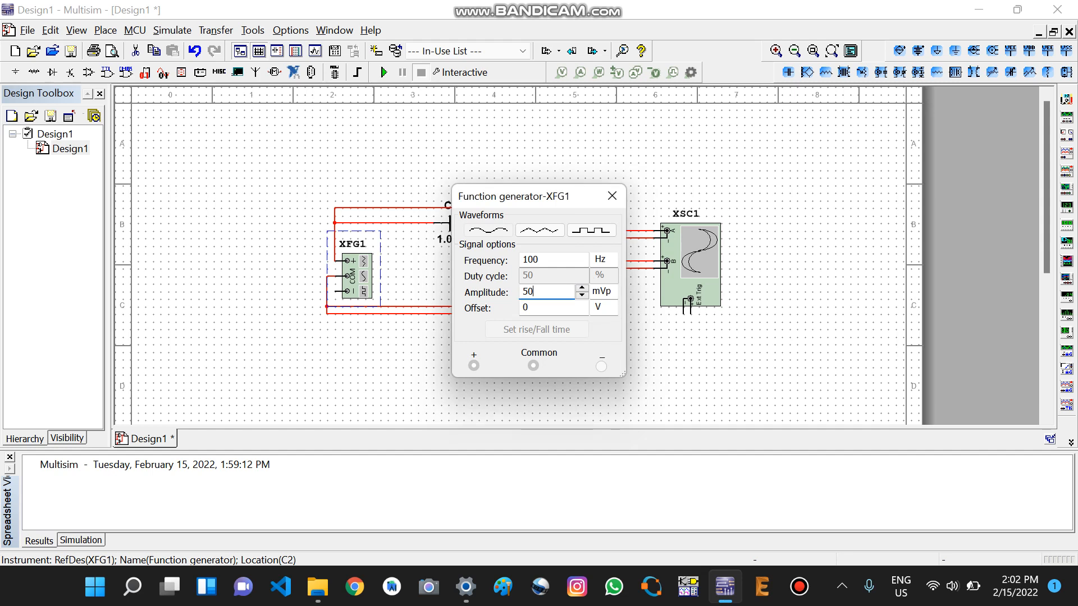
pyautogui.click(611, 195)
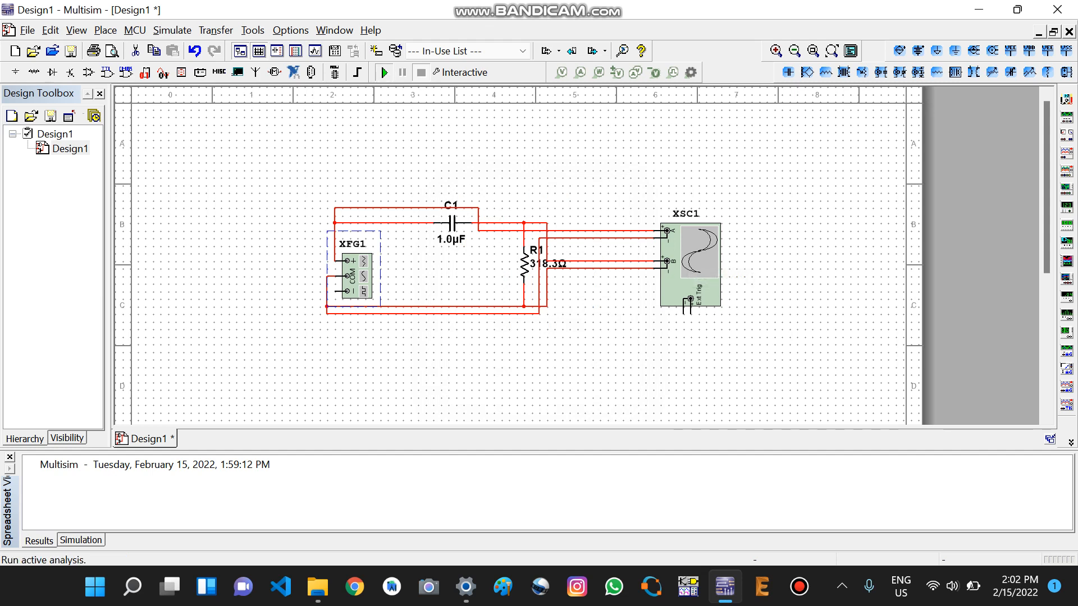
# Step: Run the interactive simulation of the RC circuit
pyautogui.click(384, 72)
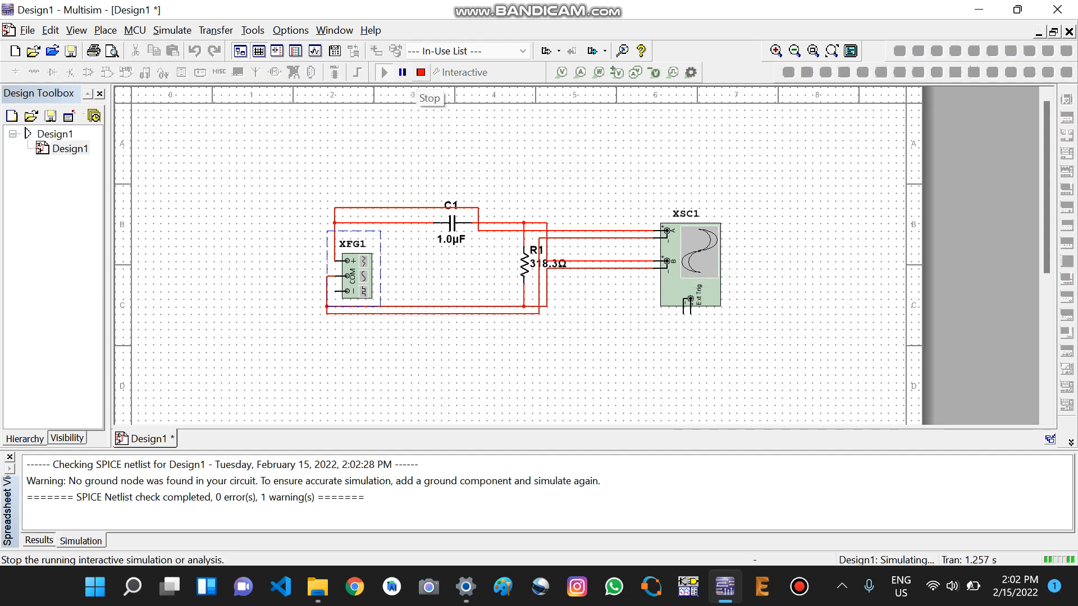
# Step: Stop the running simulation and place a ground on the return wire below R1
pyautogui.click(421, 73)
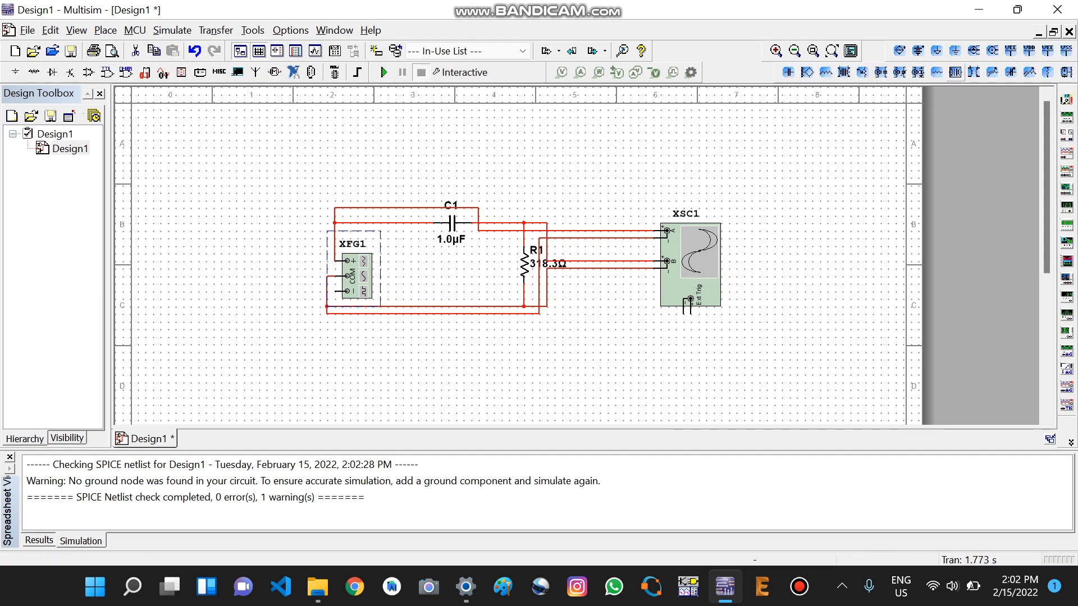
pyautogui.click(955, 51)
pyautogui.click(516, 319)
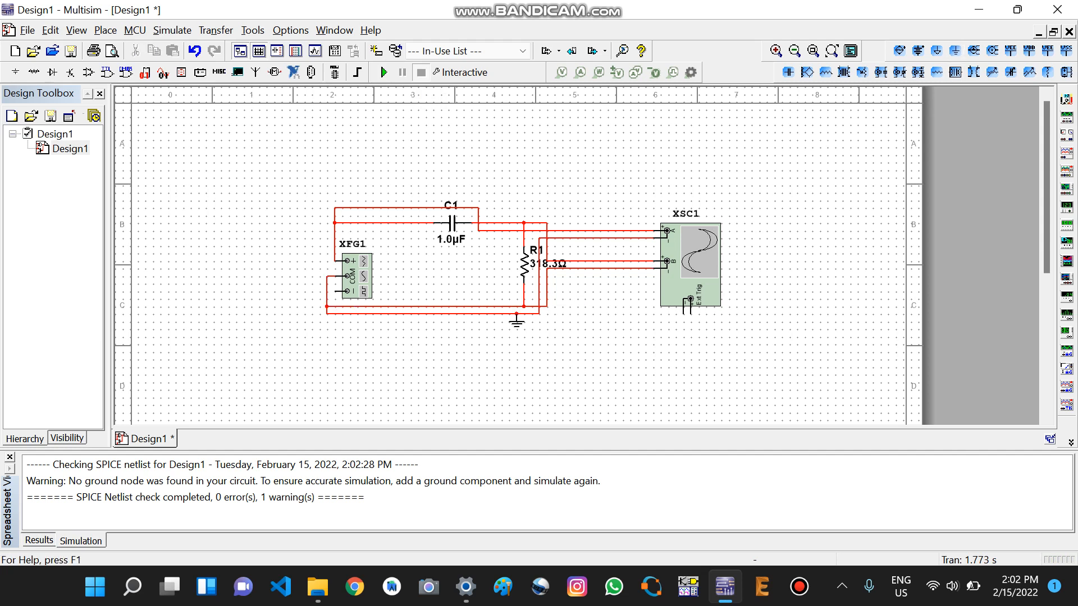
# Step: Run the grounded circuit briefly, stop the simulation and open oscilloscope XSC1
pyautogui.click(384, 72)
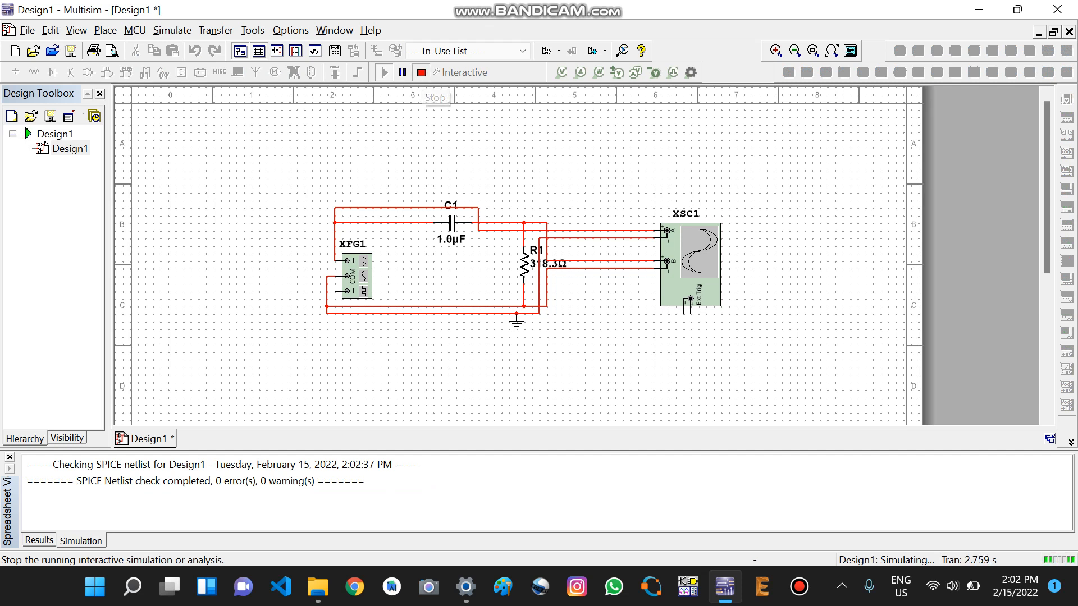
pyautogui.click(422, 72)
pyautogui.doubleClick(691, 259)
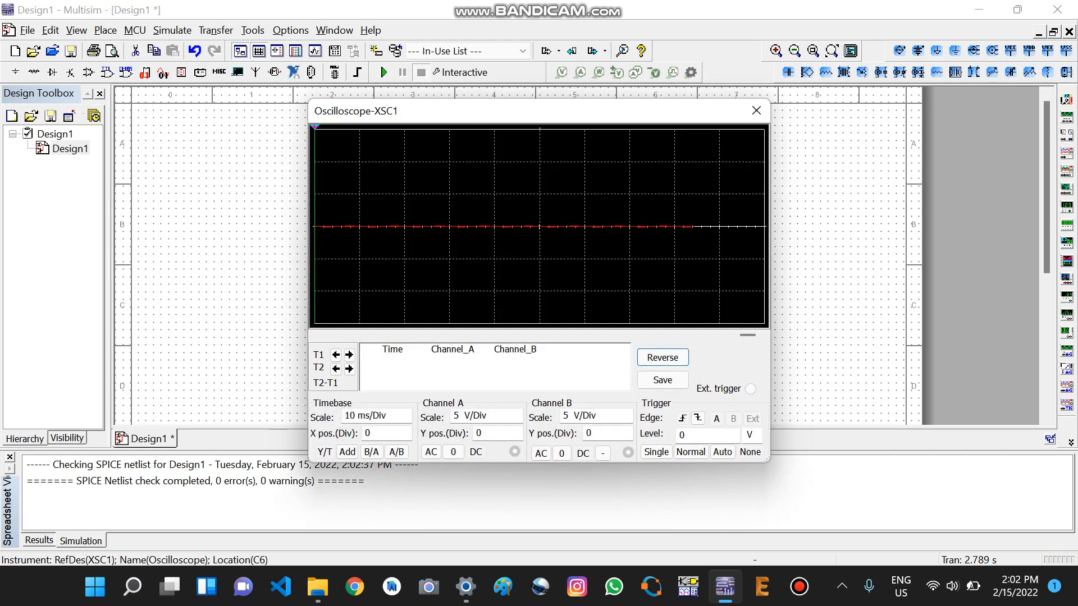
# Step: Set oscilloscope channel A's scale to 50 mV/Div
pyautogui.click(490, 416)
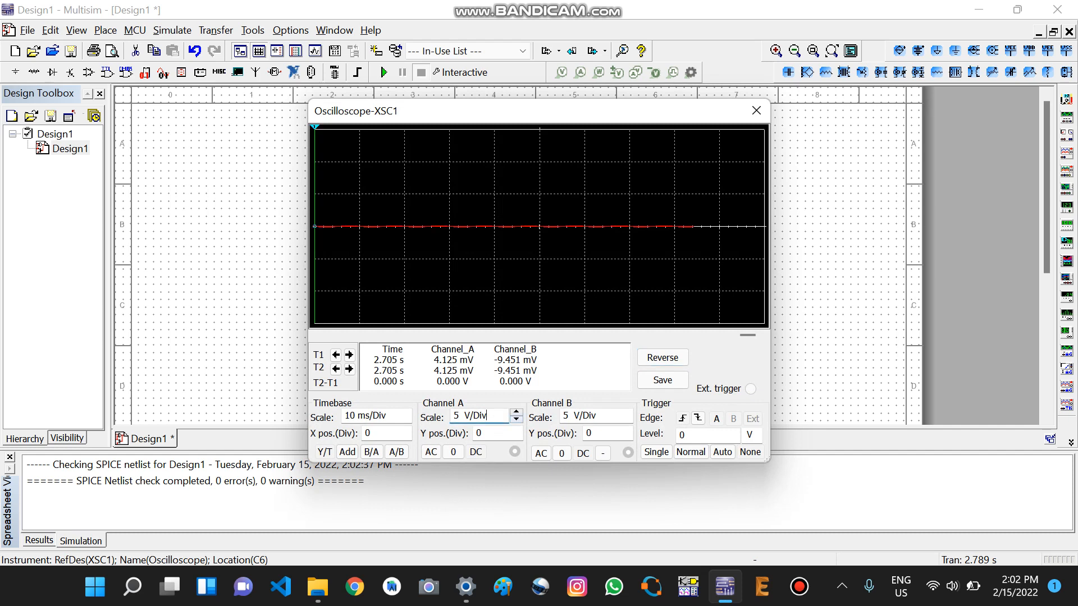
pyautogui.click(517, 420)
pyautogui.click(517, 420)
pyautogui.click(516, 420)
pyautogui.click(516, 420)
pyautogui.click(516, 420)
pyautogui.click(516, 419)
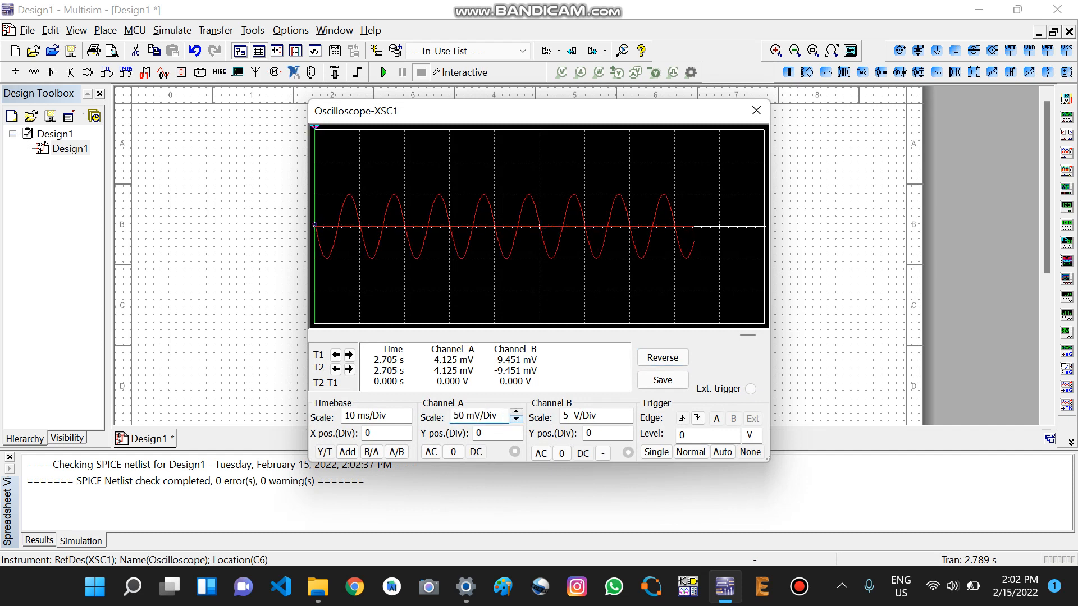
# Step: Set oscilloscope channel B's scale to 50 mV/Div
pyautogui.click(566, 416)
pyautogui.doubleClick(566, 416)
pyautogui.write('1')
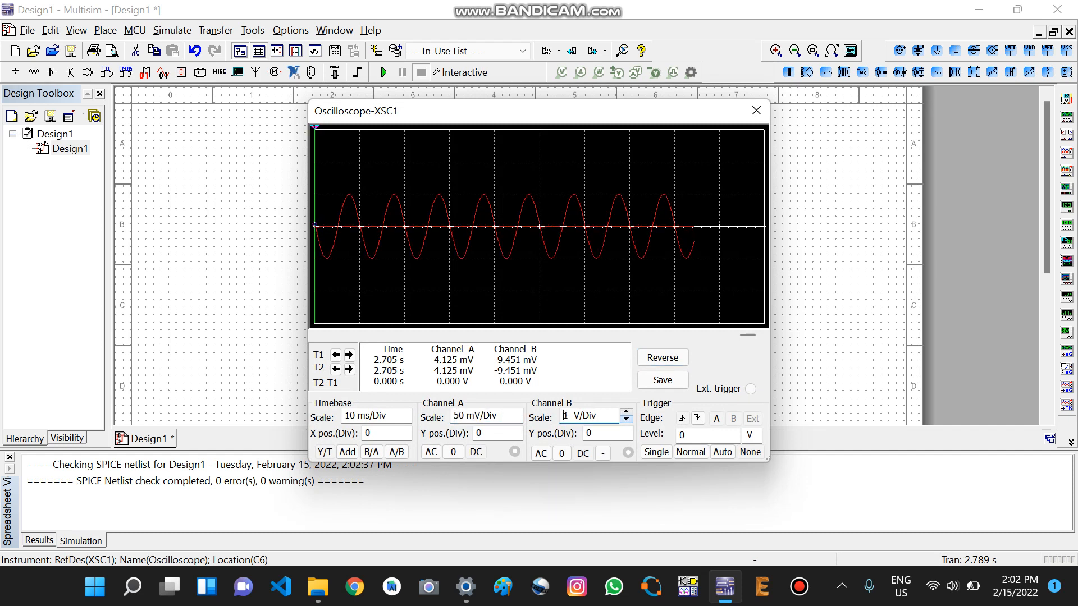
pyautogui.click(626, 419)
pyautogui.click(626, 420)
pyautogui.click(626, 420)
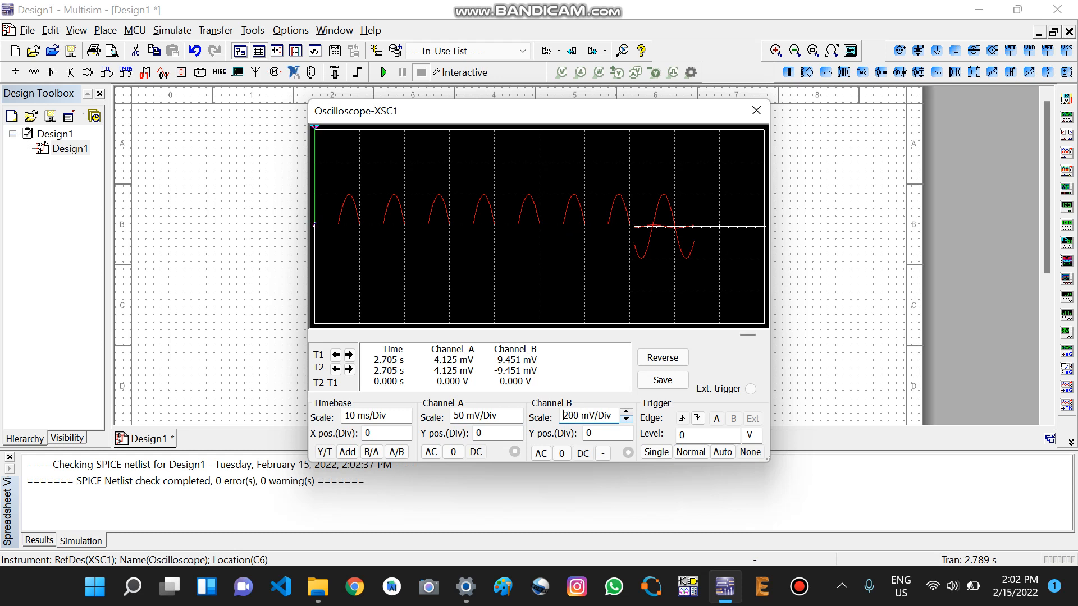
pyautogui.click(625, 420)
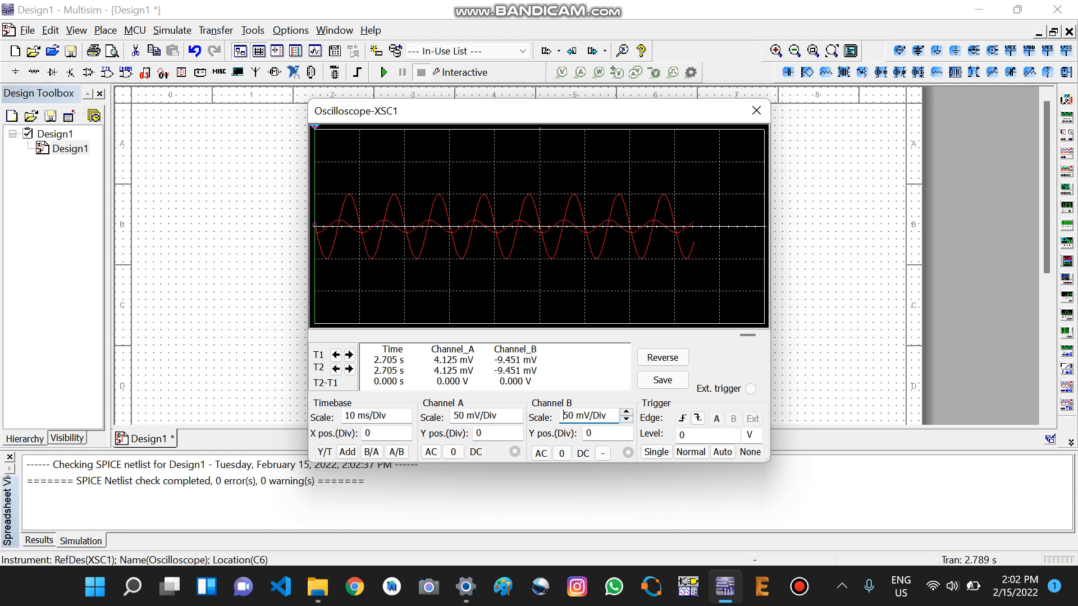
# Step: Move the oscilloscope window clear of the circuit and ground channels A and B in turn to compare their traces, returning both to DC
pyautogui.moveTo(449, 110); pyautogui.dragTo(643, 108)
pyautogui.click(647, 449)
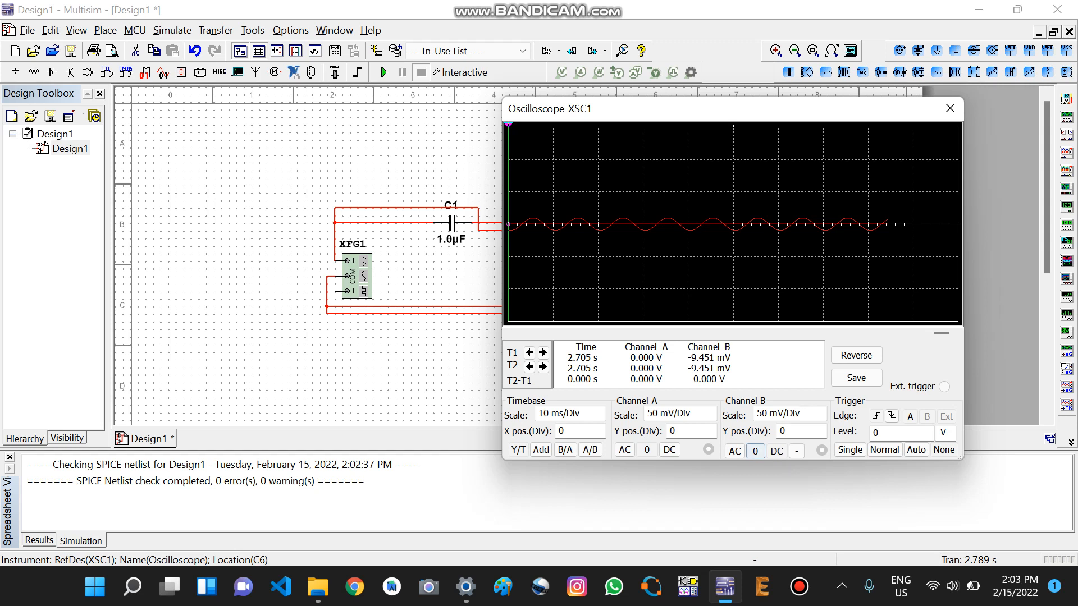
pyautogui.click(754, 451)
pyautogui.click(777, 451)
pyautogui.click(669, 450)
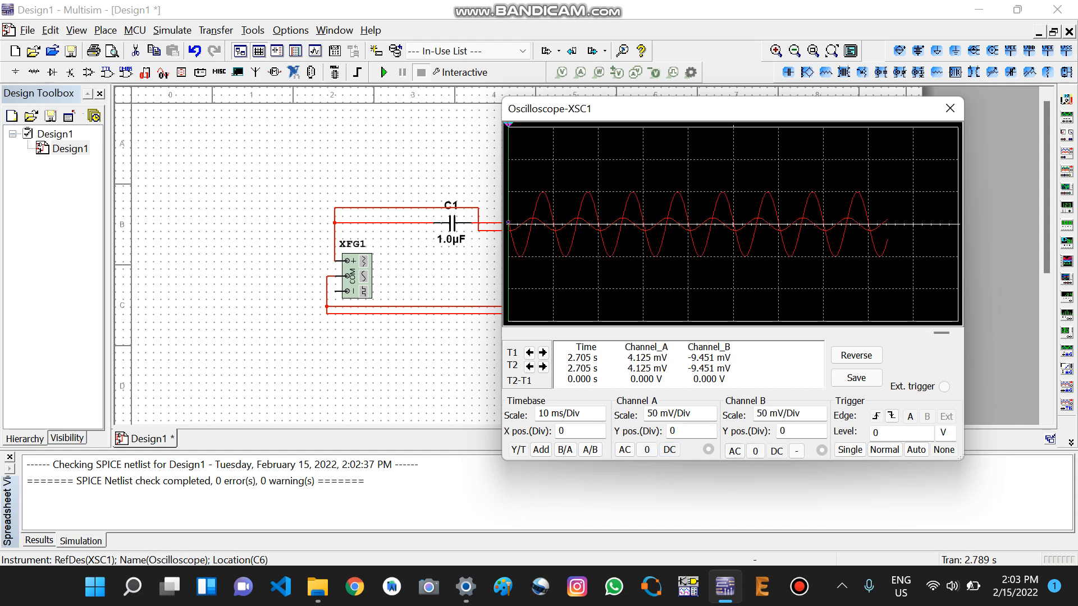
pyautogui.moveTo(655, 110); pyautogui.dragTo(710, 117)
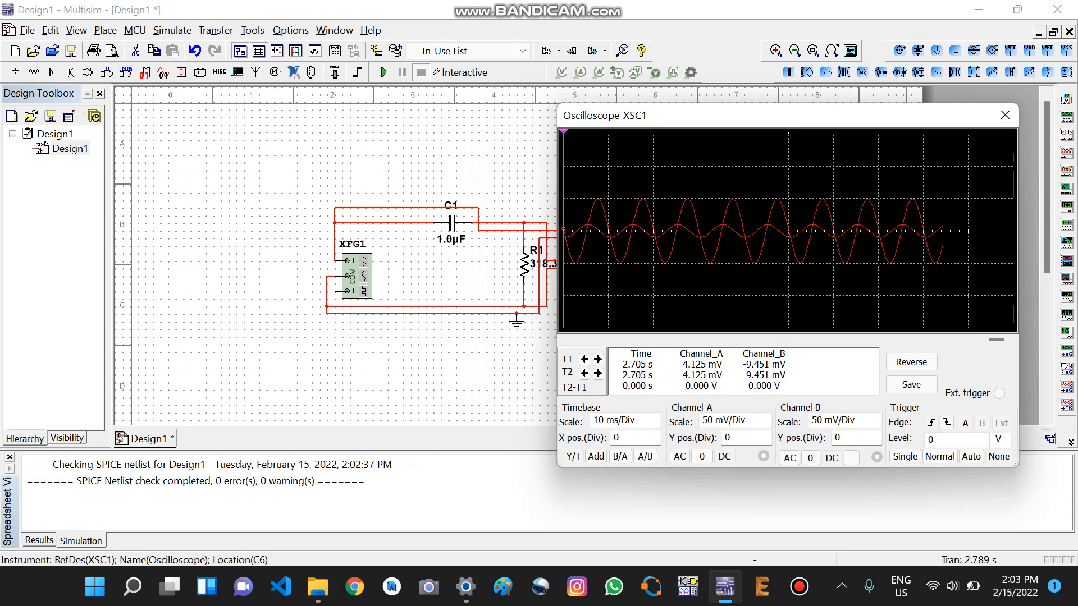
pyautogui.moveTo(637, 115); pyautogui.dragTo(654, 116)
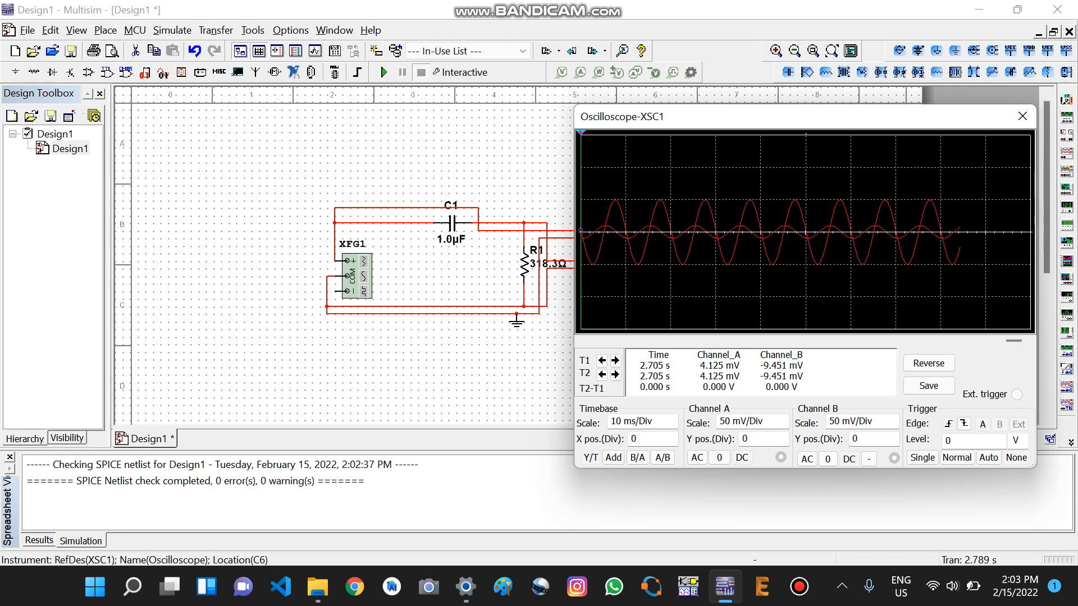
# Step: Set function generator XFG1's frequency to 500 Hz and close its settings
pyautogui.doubleClick(357, 276)
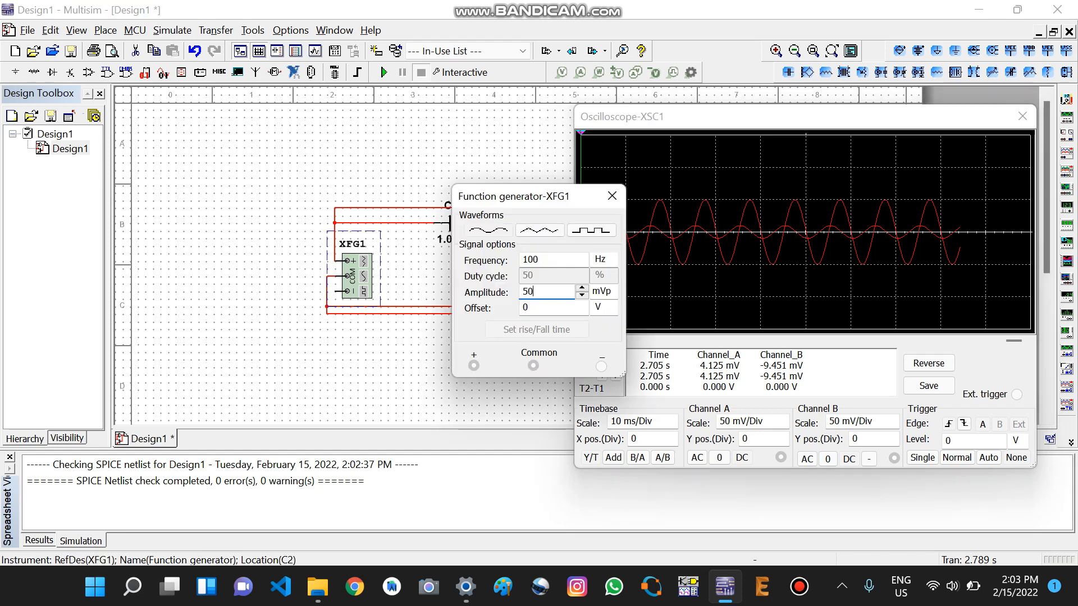
pyautogui.click(542, 259)
pyautogui.press('BackSpace')
pyautogui.press('BackSpace')
pyautogui.press('BackSpace')
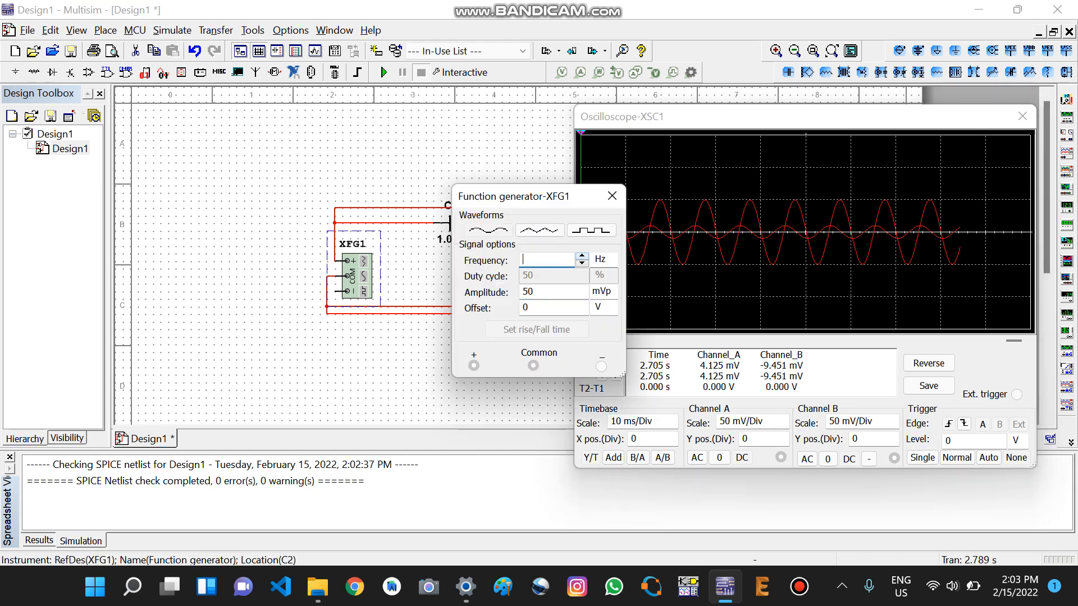
pyautogui.write('500')
pyautogui.click(612, 195)
# Step: Simulate the circuit at 500 Hz, set the oscilloscope timebase to 2 ms/Div and stop the run
pyautogui.click(384, 72)
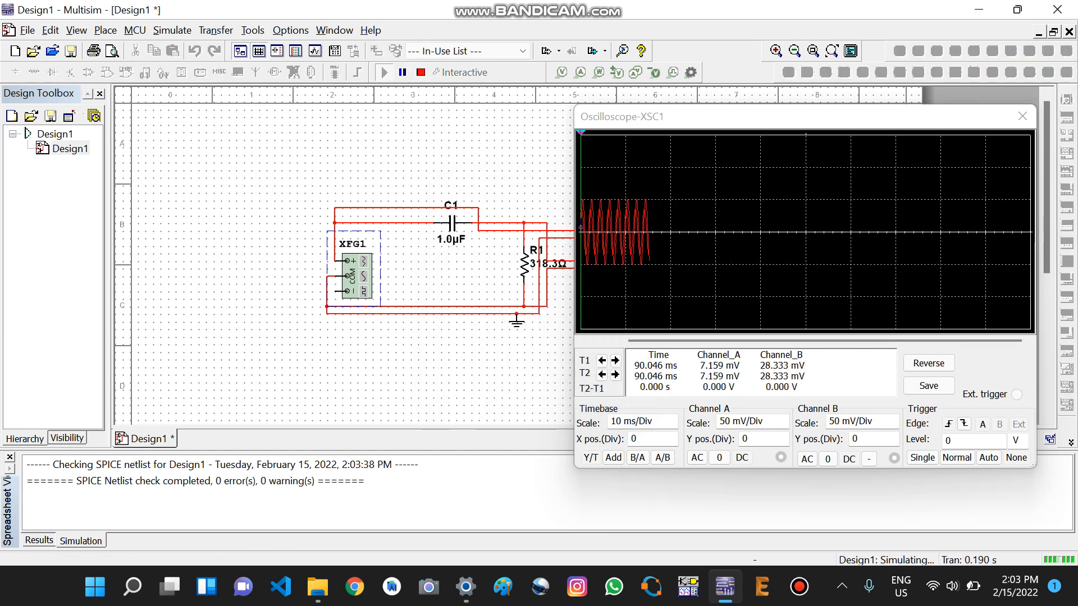
pyautogui.click(642, 421)
pyautogui.click(671, 424)
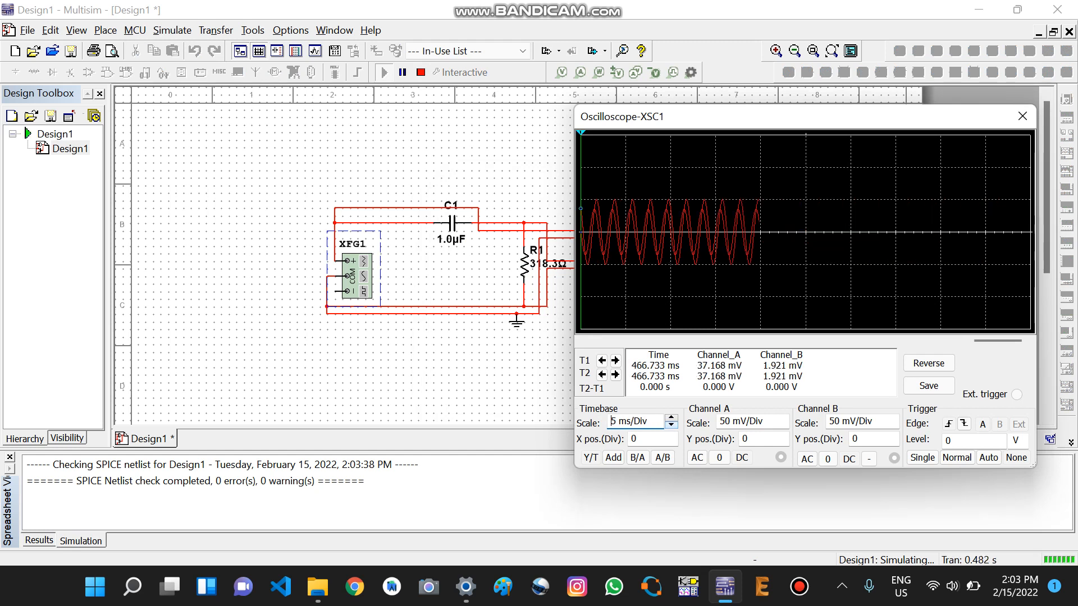
pyautogui.click(671, 425)
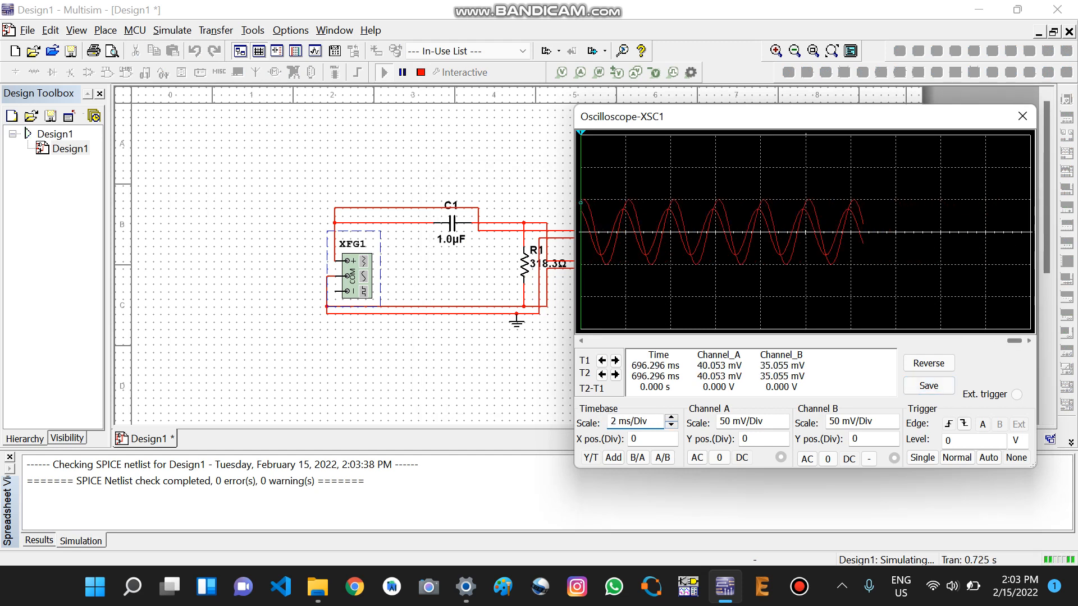
pyautogui.click(421, 72)
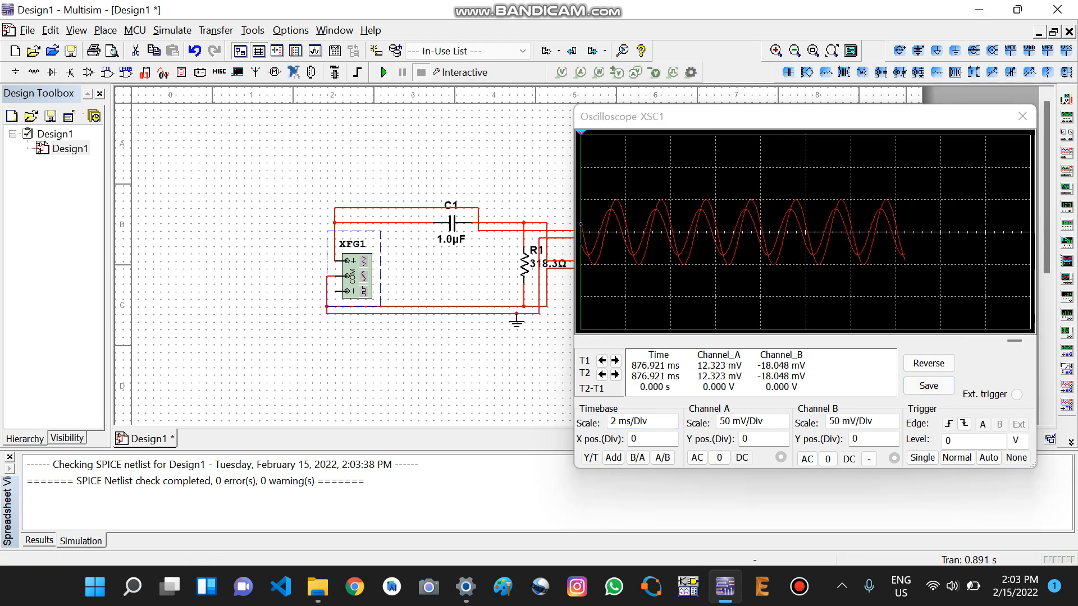
# Step: Reverse the oscilloscope display to a white background, then show channel A alone and channel B alone by grounding the other channel
pyautogui.click(928, 363)
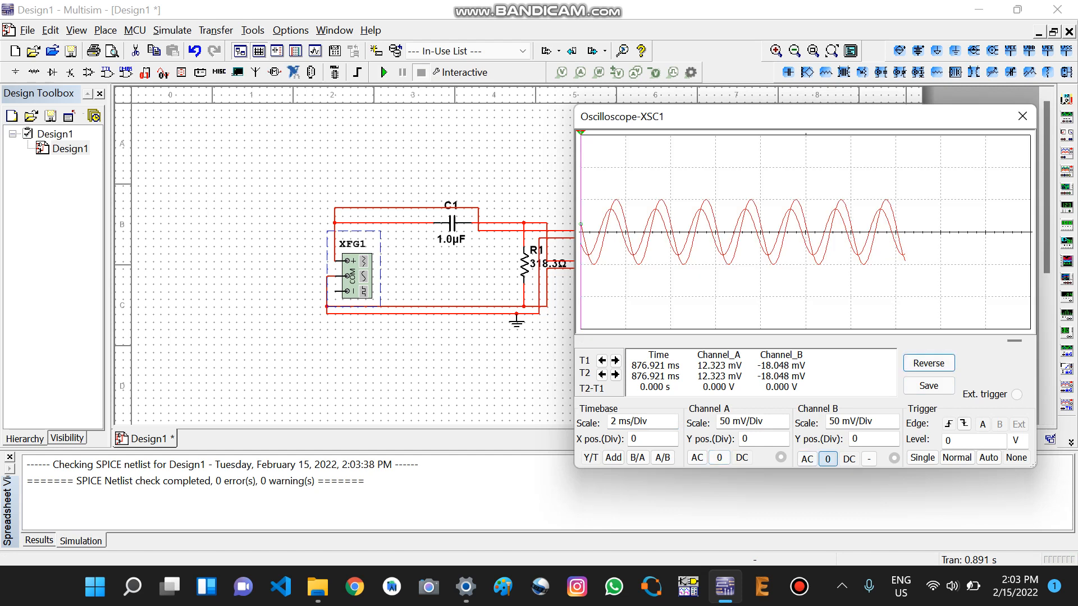
pyautogui.click(827, 458)
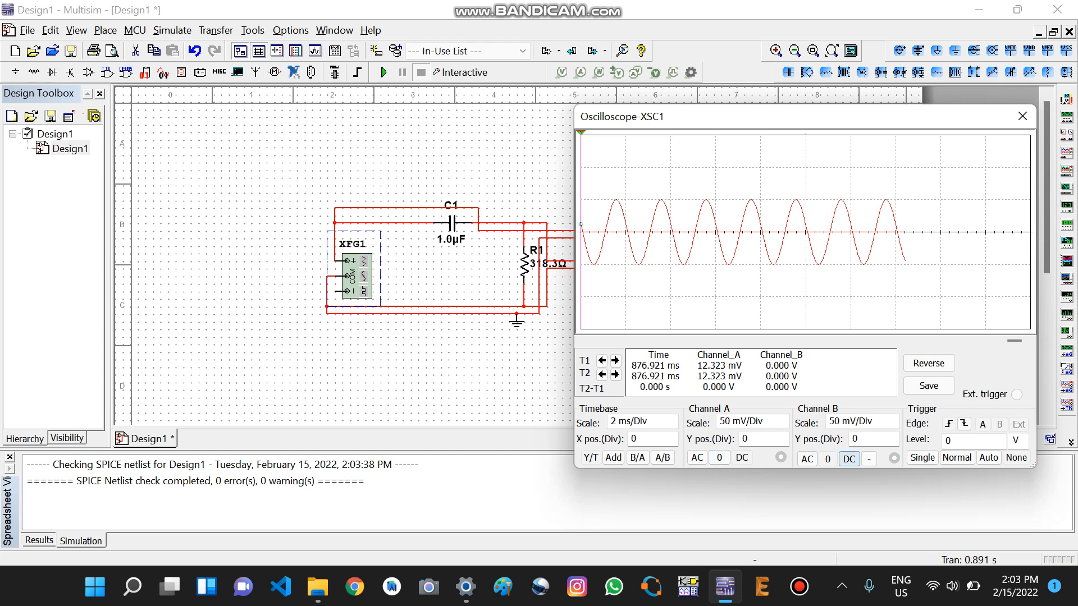
pyautogui.click(849, 458)
pyautogui.click(719, 457)
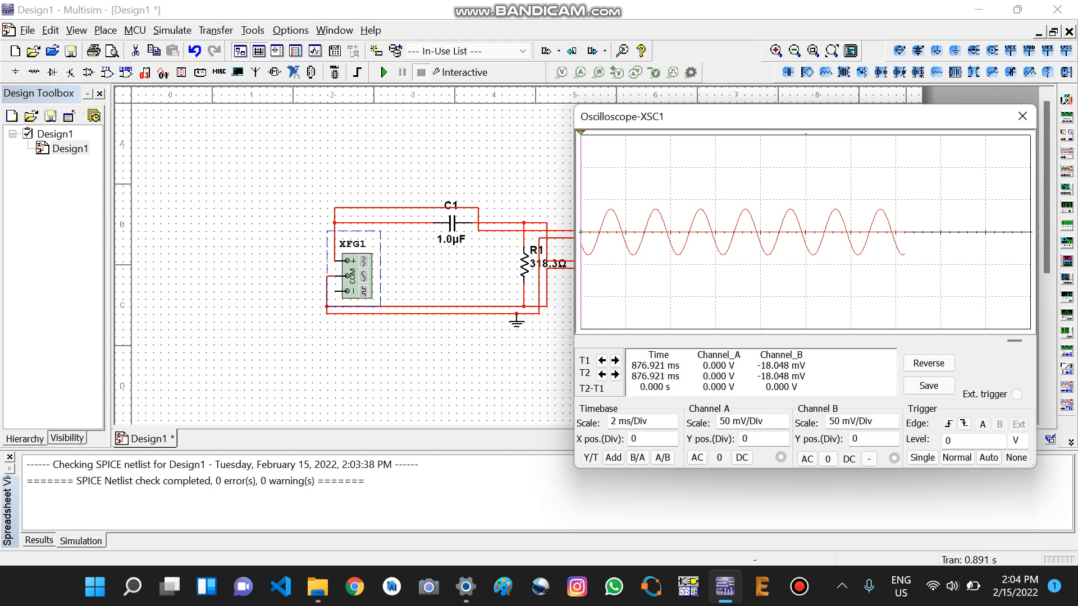
# Step: Set function generator XFG1's frequency to 2000 Hz and close its settings
pyautogui.doubleClick(357, 275)
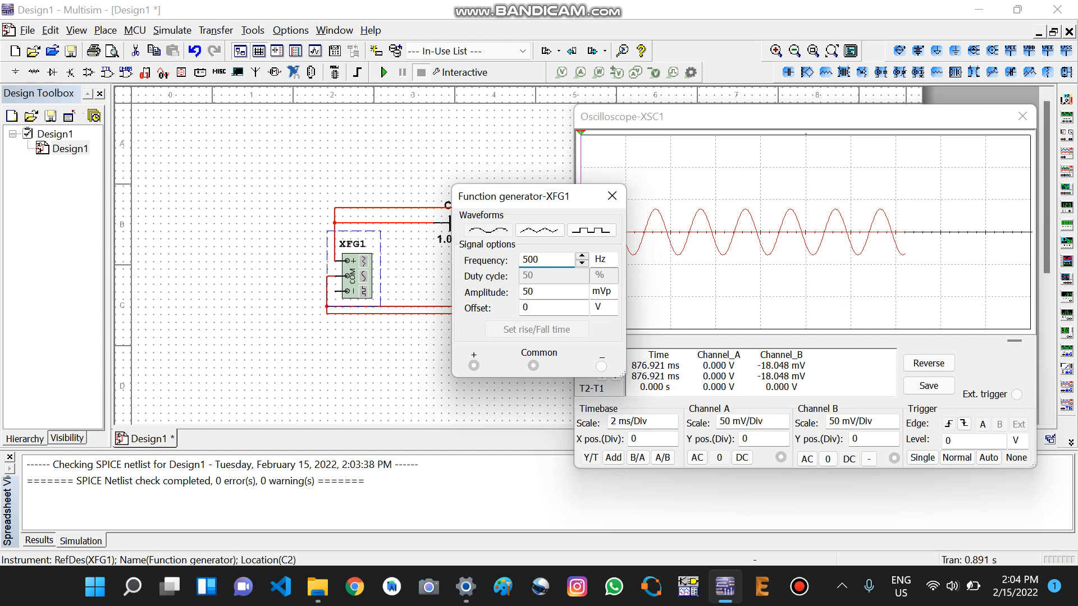
pyautogui.press('BackSpace')
pyautogui.press('BackSpace')
pyautogui.press('BackSpace')
pyautogui.write('2000')
pyautogui.click(612, 196)
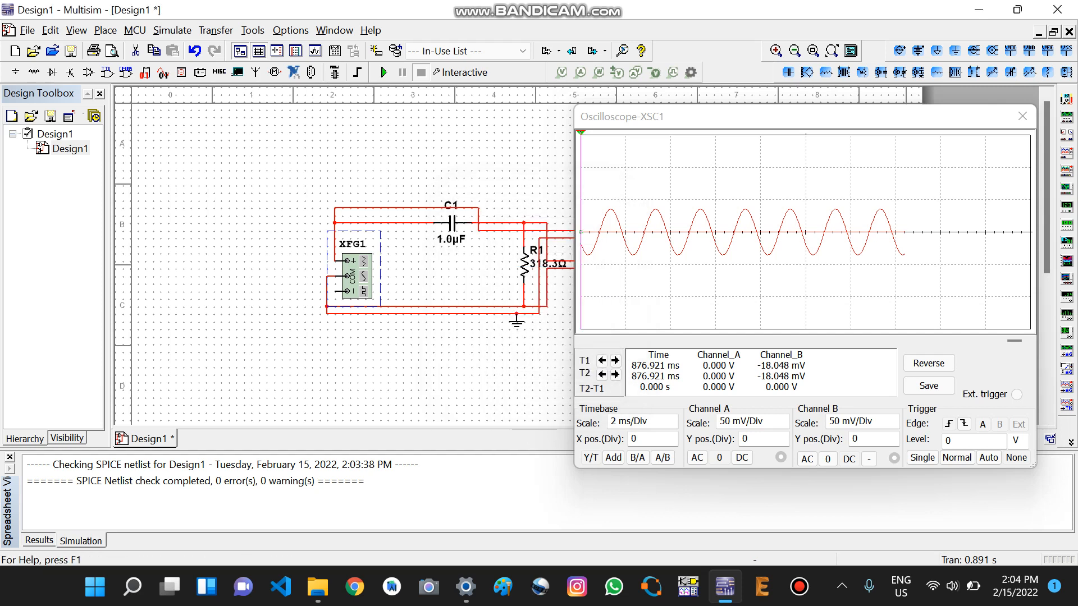
# Step: Run the 2000 Hz simulation briefly, stop it and set the oscilloscope timebase to 500 us/Div
pyautogui.click(383, 72)
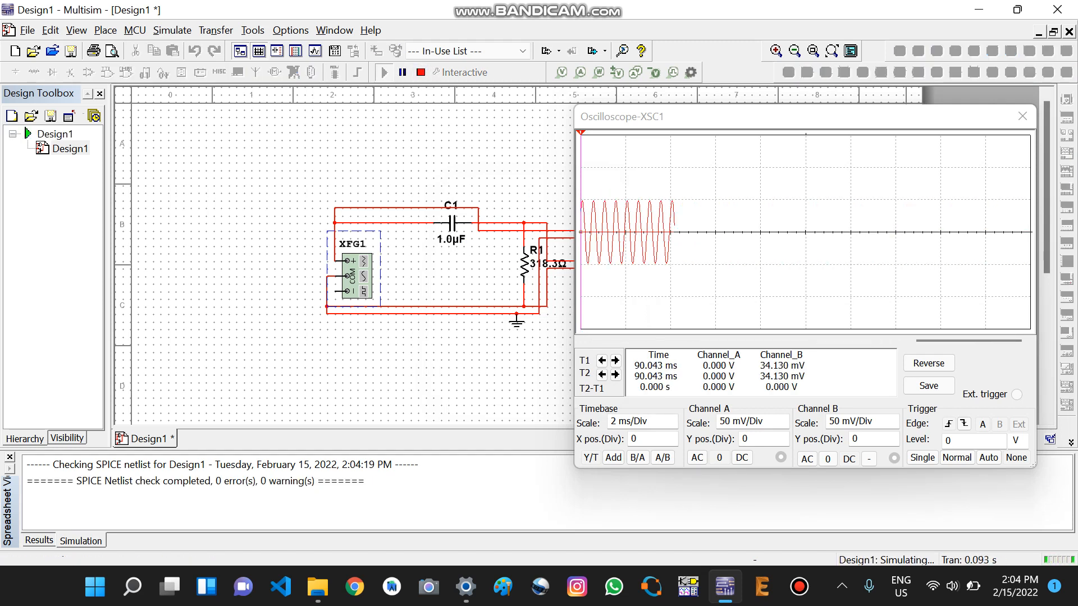
pyautogui.click(420, 72)
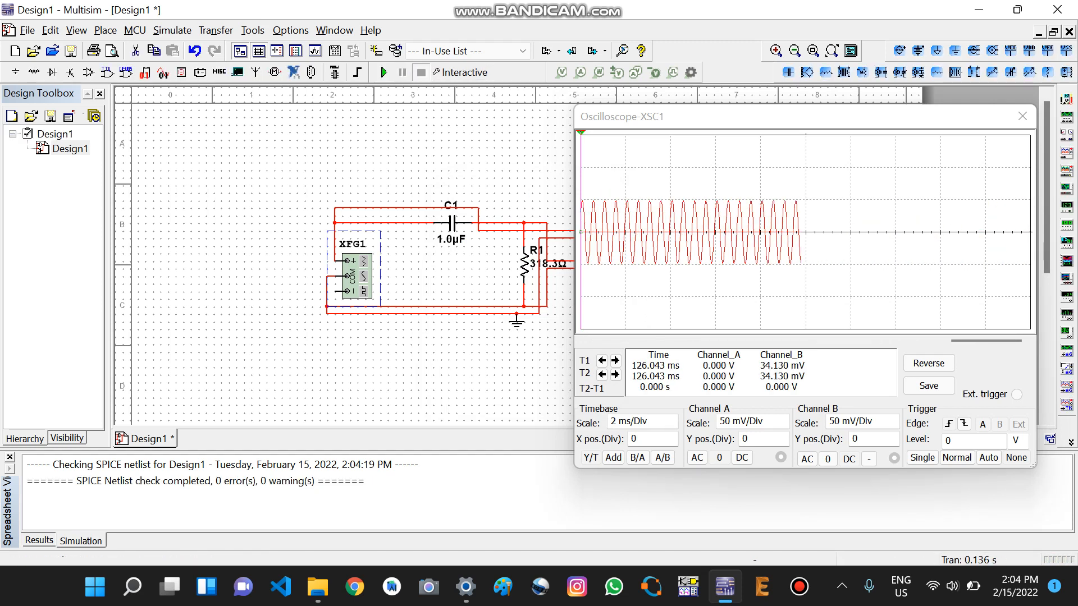
pyautogui.click(642, 422)
pyautogui.click(671, 425)
pyautogui.click(670, 425)
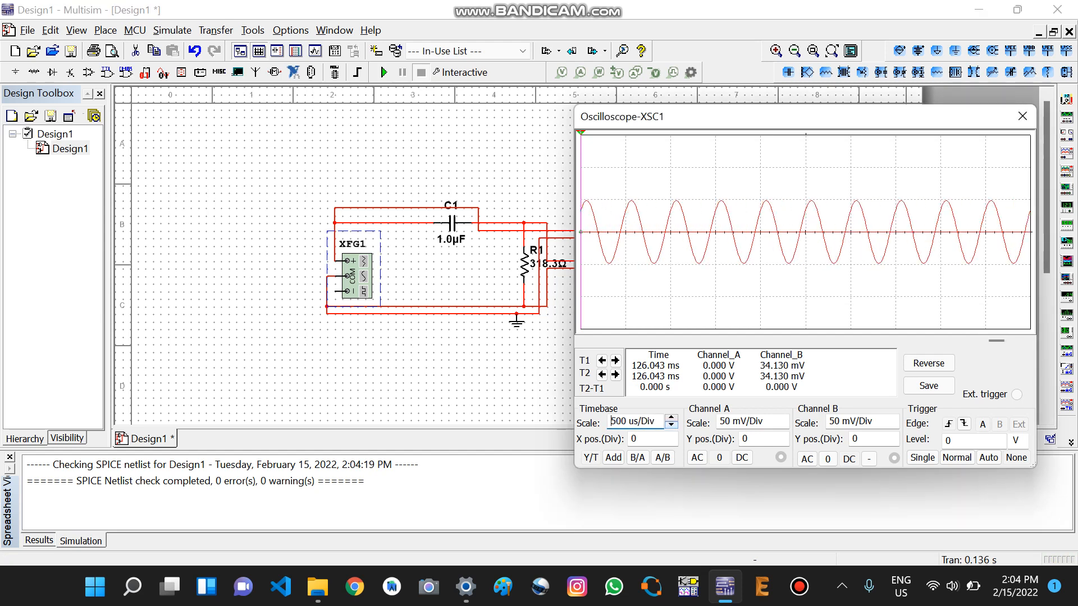
# Step: Return oscilloscope channel A to DC coupling to compare both traces, and close the oscilloscope
pyautogui.click(764, 422)
pyautogui.click(741, 457)
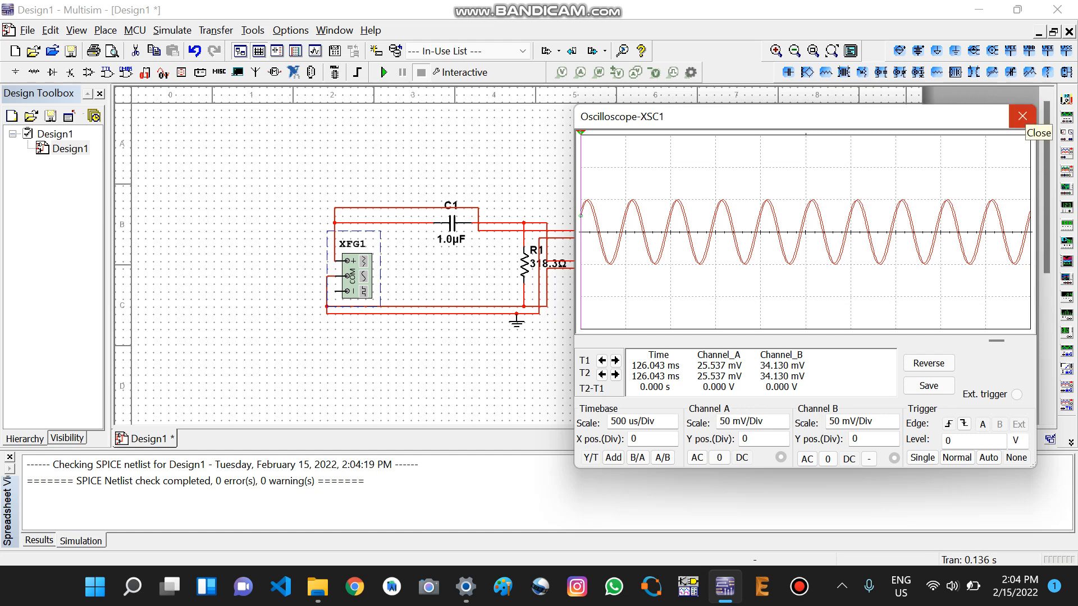
pyautogui.click(1022, 116)
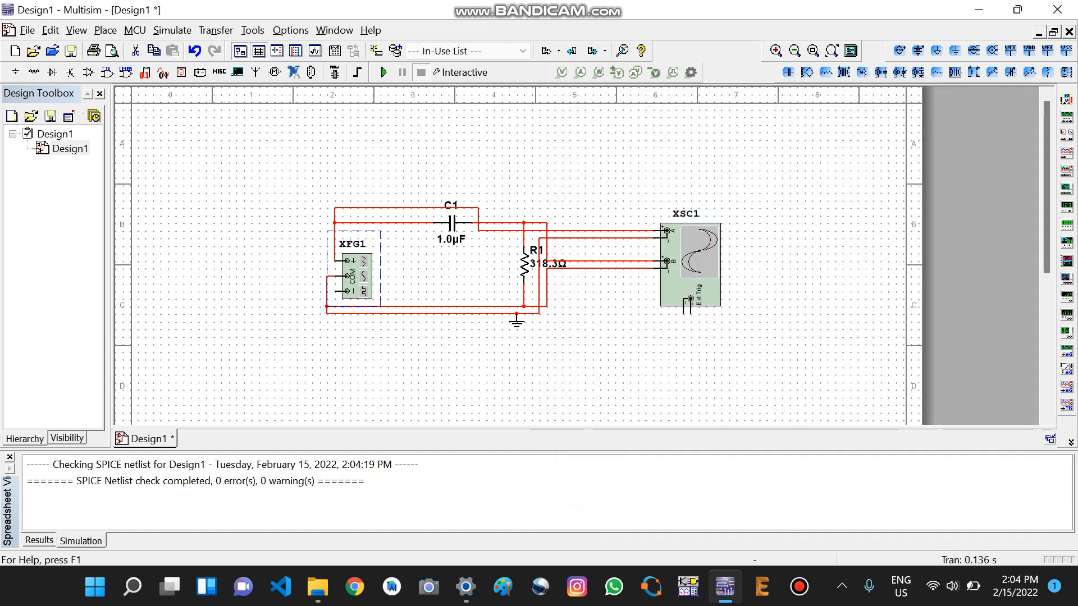
# Step: Set function generator XFG1's frequency to 1 in a larger frequency unit and close its settings
pyautogui.doubleClick(357, 276)
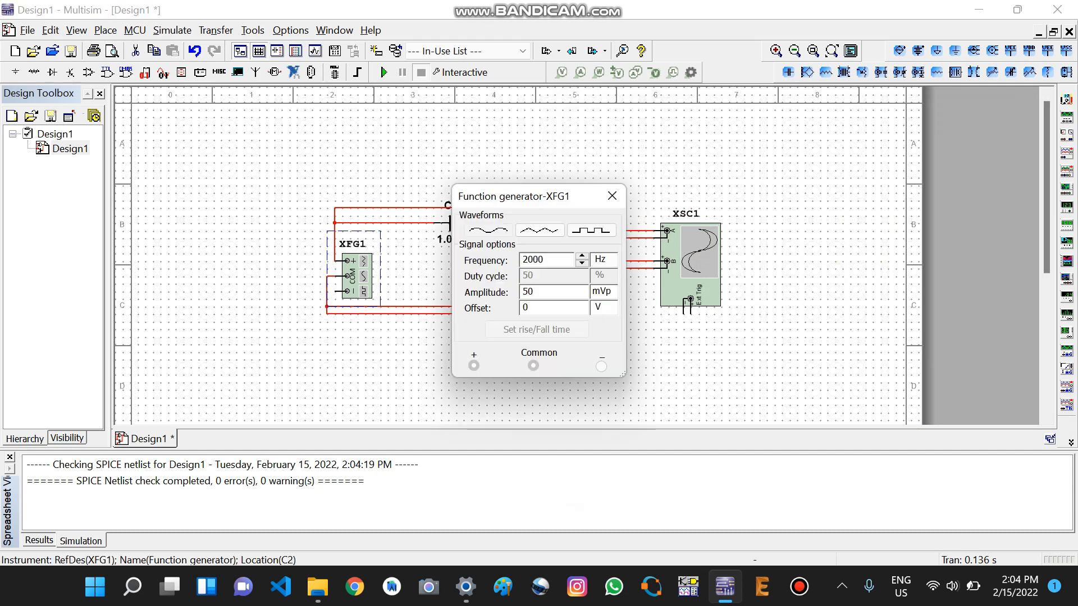
pyautogui.press('BackSpace')
pyautogui.press('BackSpace')
pyautogui.press('BackSpace')
pyautogui.press('BackSpace')
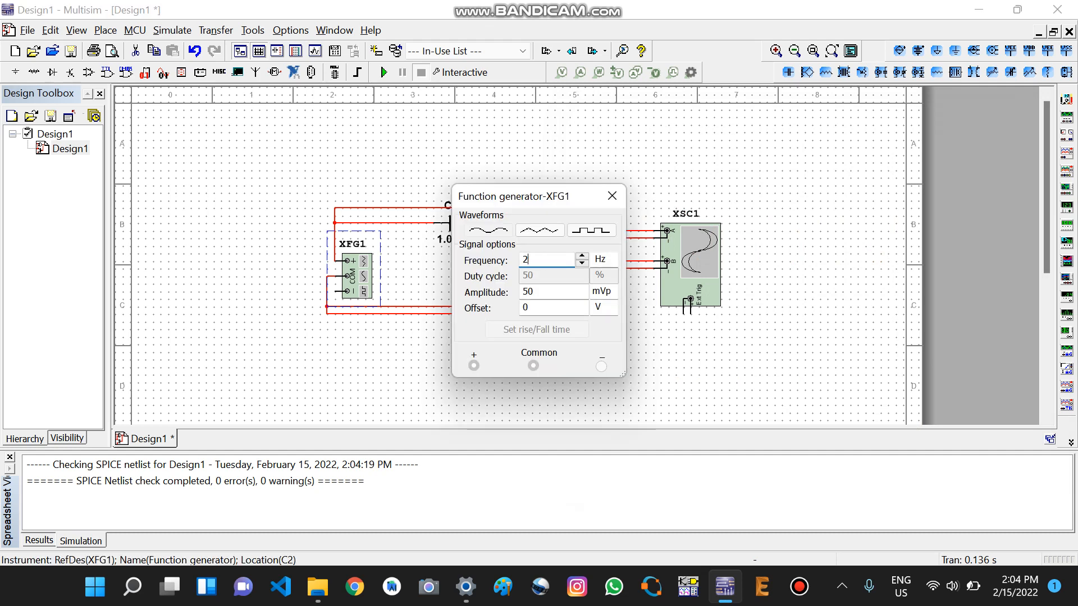
pyautogui.write('1')
pyautogui.click(604, 259)
pyautogui.click(604, 348)
pyautogui.click(612, 196)
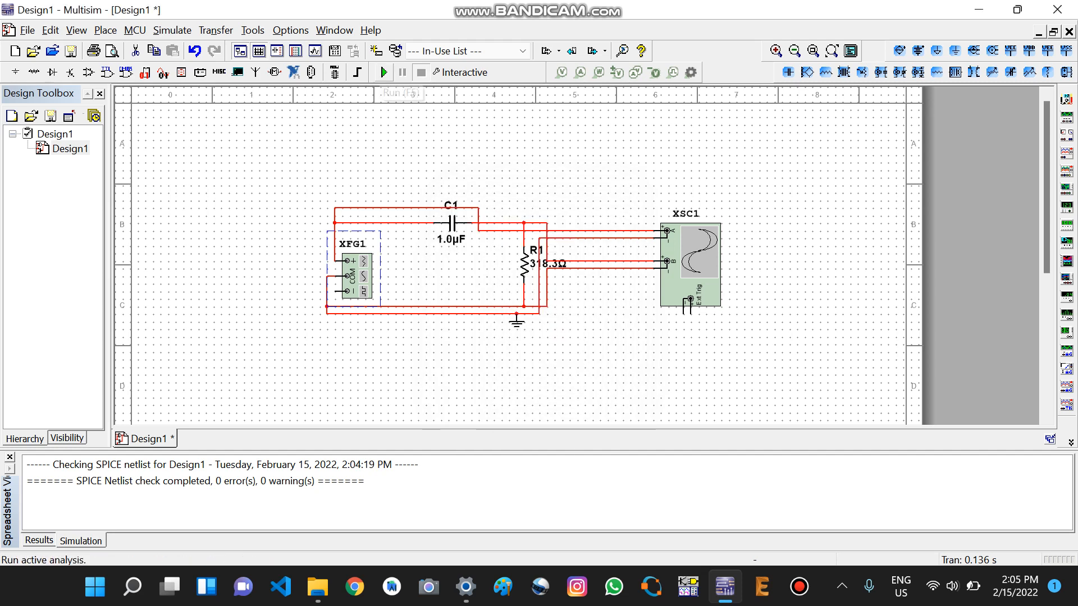
# Step: Simulate the circuit at the new generator frequency, stop the run and reopen the oscilloscope
pyautogui.click(383, 72)
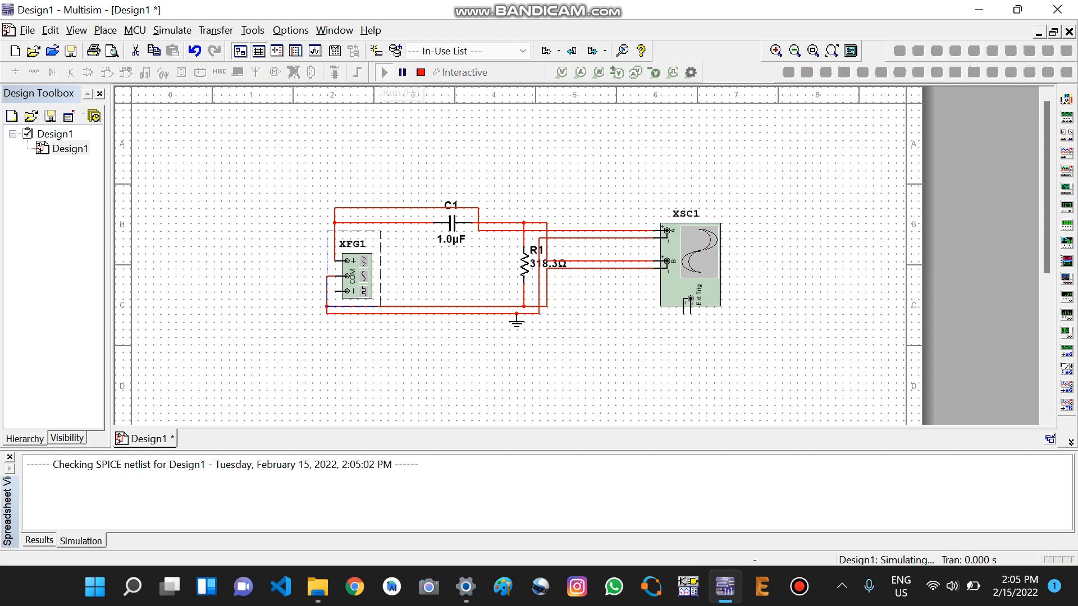
pyautogui.click(420, 72)
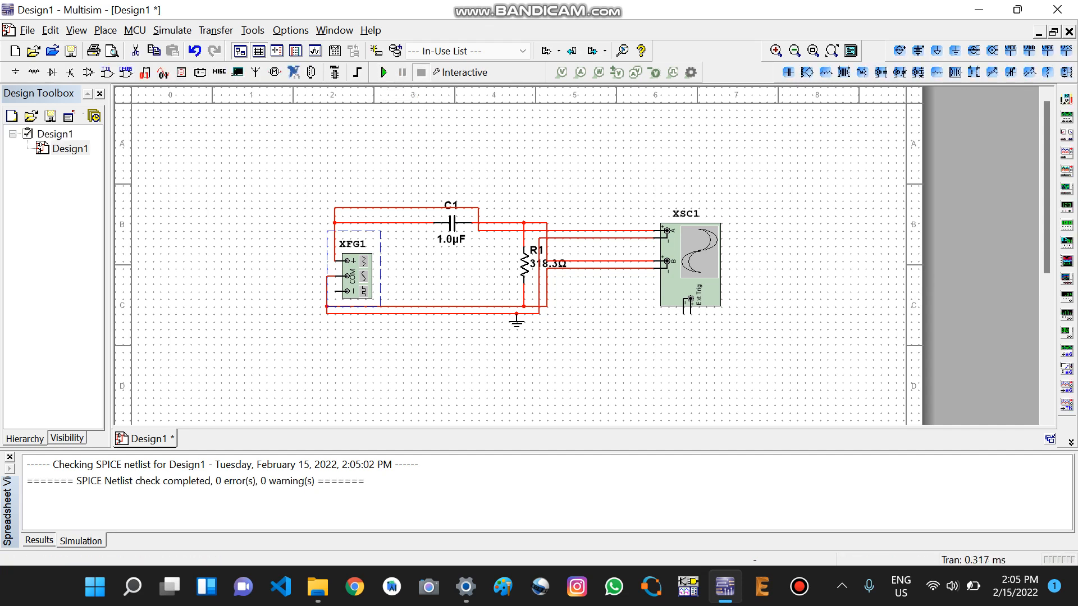
pyautogui.doubleClick(691, 264)
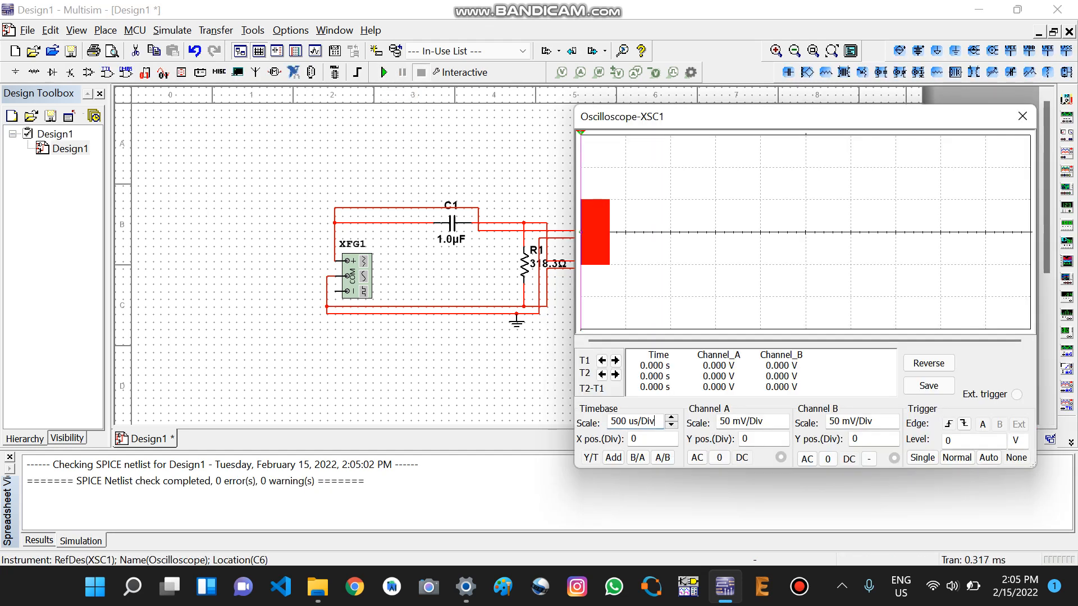
# Step: Reduce the oscilloscope timebase to 1 us/Div so individual cycles of the waveform can be read
pyautogui.click(671, 424)
pyautogui.click(671, 425)
pyautogui.click(671, 424)
pyautogui.click(670, 424)
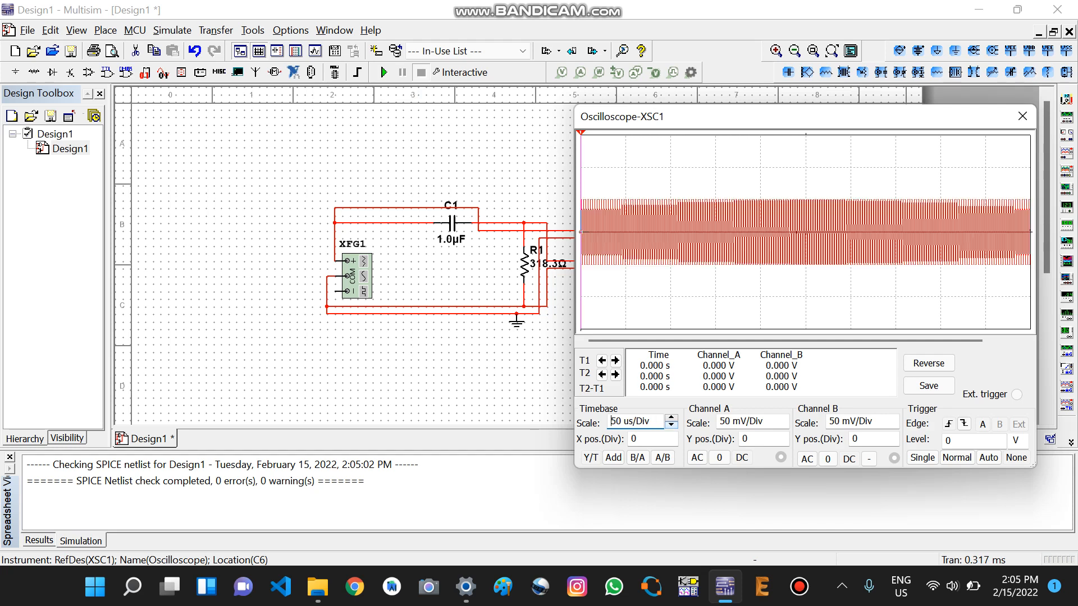
pyautogui.click(671, 425)
pyautogui.click(671, 425)
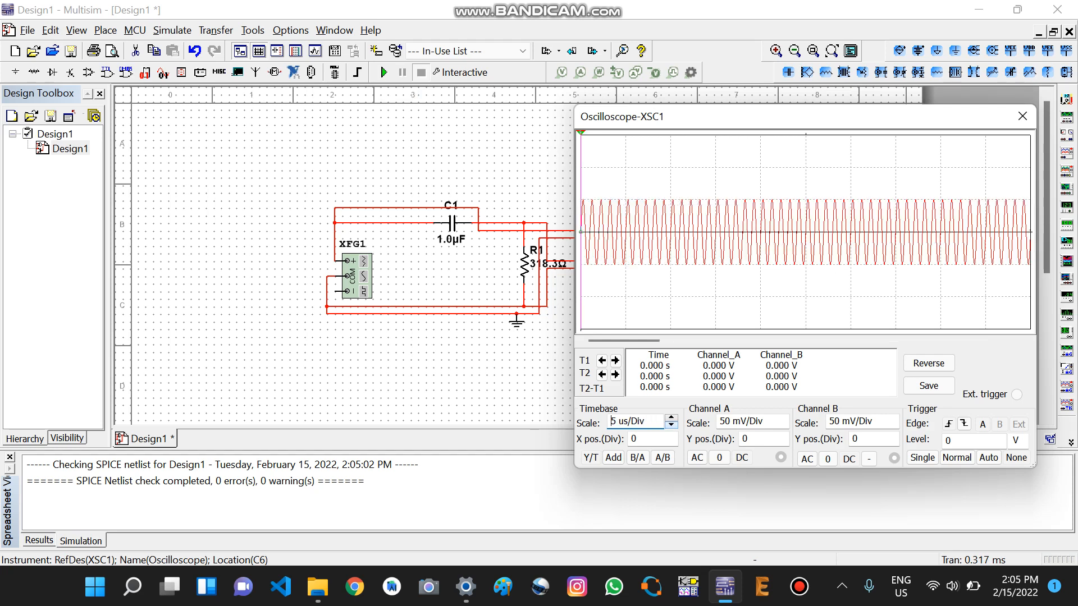
pyautogui.click(671, 424)
pyautogui.click(670, 425)
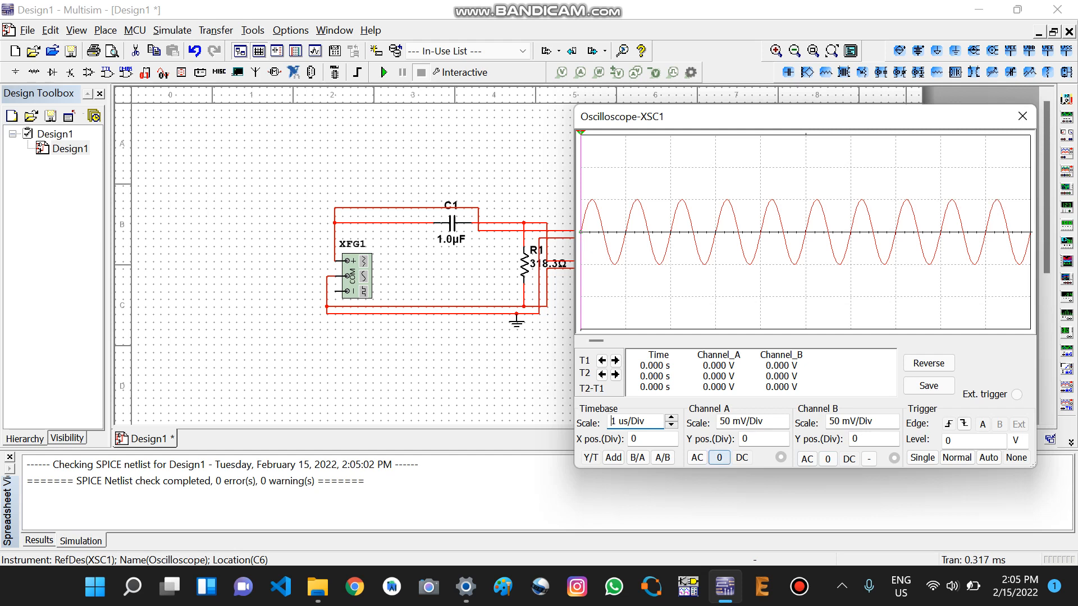
# Step: Ground oscilloscope channel A briefly to view channel B alone, restore its DC coupling and close the oscilloscope
pyautogui.click(719, 457)
pyautogui.click(742, 457)
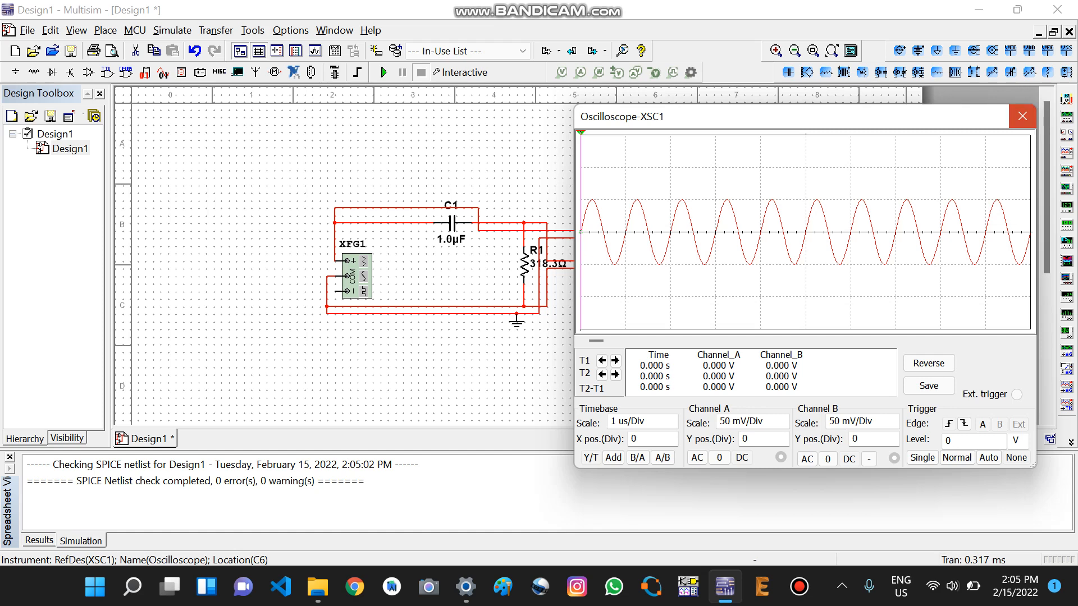
pyautogui.click(1022, 116)
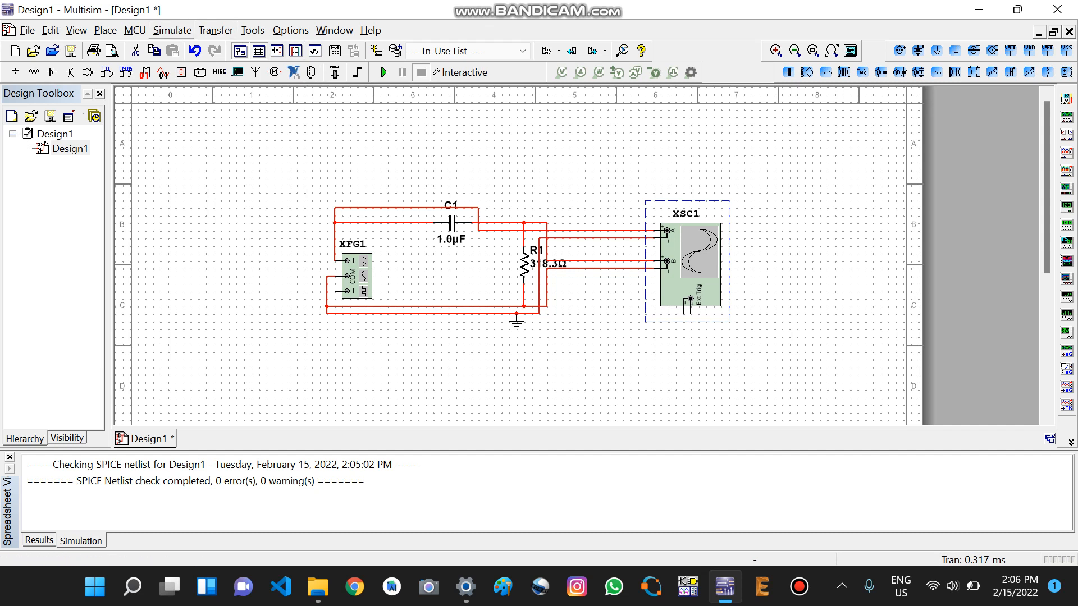
# Step: Make AC Sweep the active analysis with a Decibel vertical scale, and try to run it
pyautogui.click(172, 30)
pyautogui.click(208, 108)
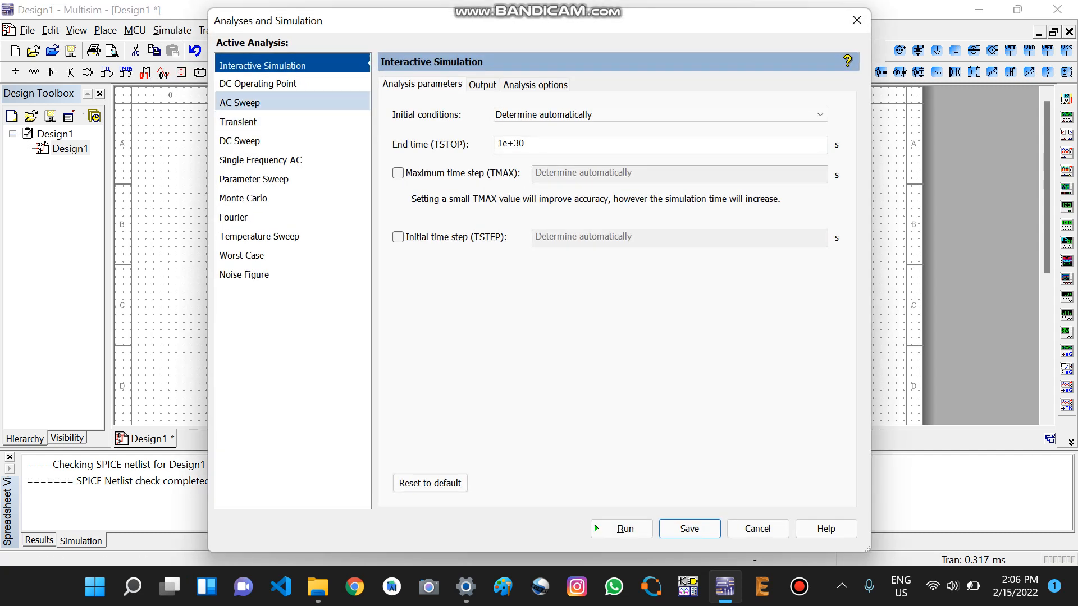
pyautogui.click(240, 102)
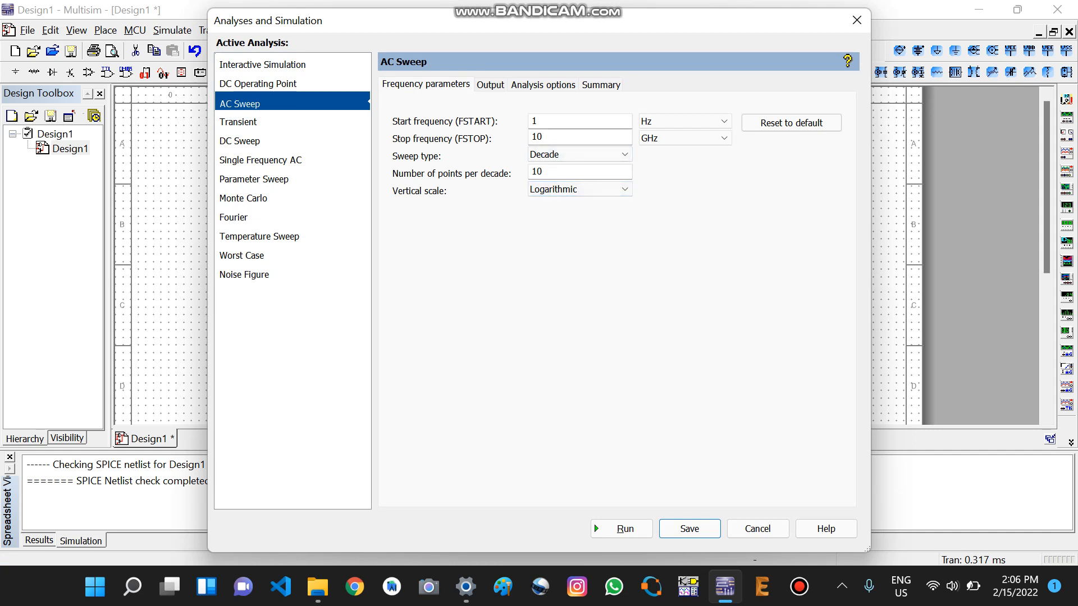
pyautogui.click(580, 189)
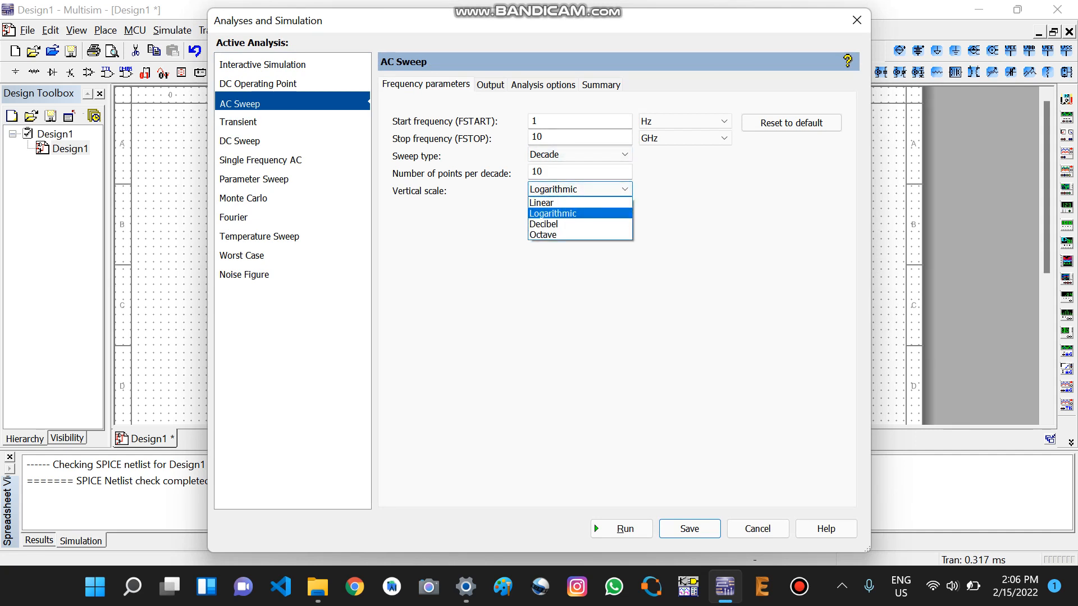
pyautogui.click(561, 224)
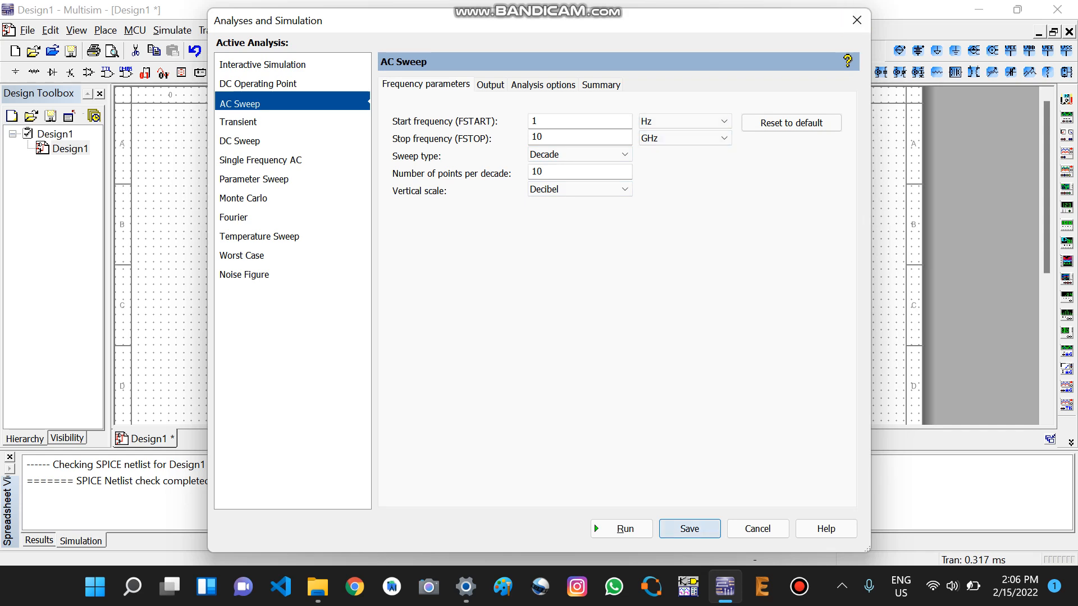
pyautogui.click(689, 529)
pyautogui.press('F5')
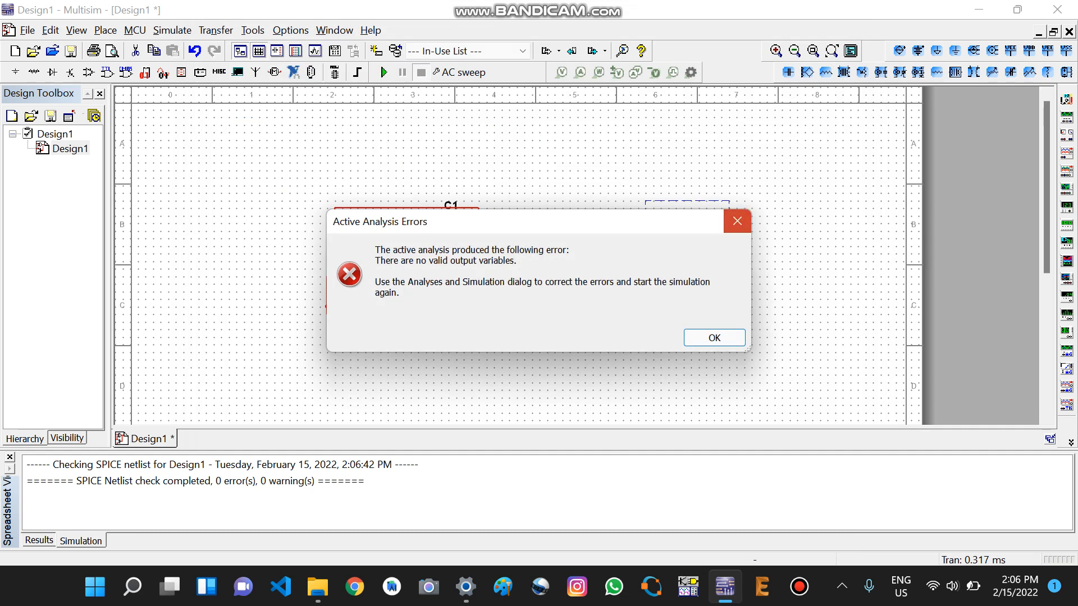
pyautogui.click(736, 221)
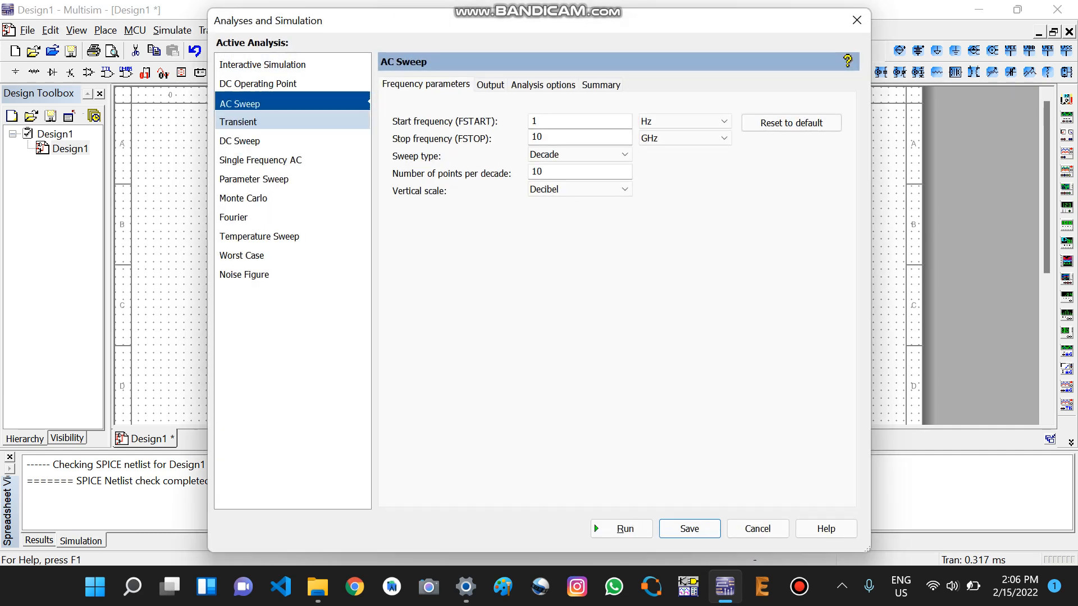
# Step: Add V(2) to the AC Sweep's selected output variables and save the analysis settings
pyautogui.click(490, 84)
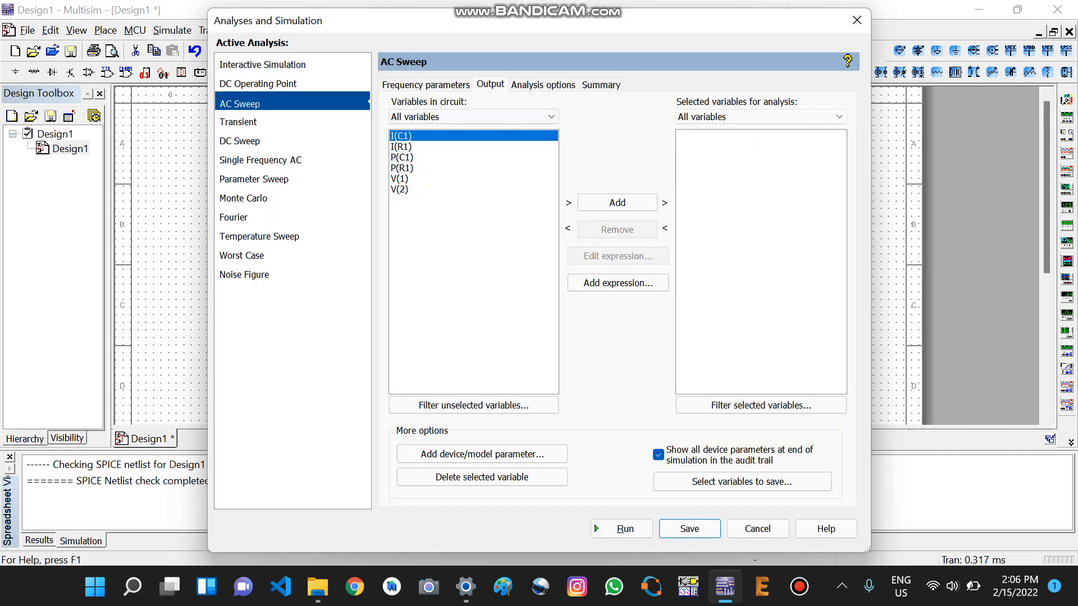
pyautogui.click(400, 190)
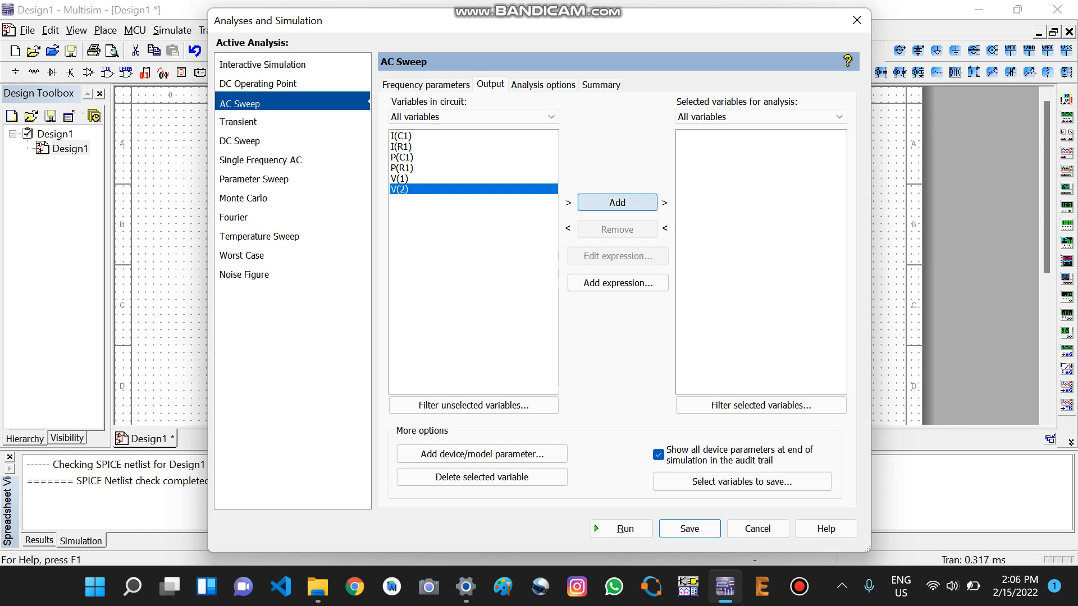
pyautogui.click(617, 202)
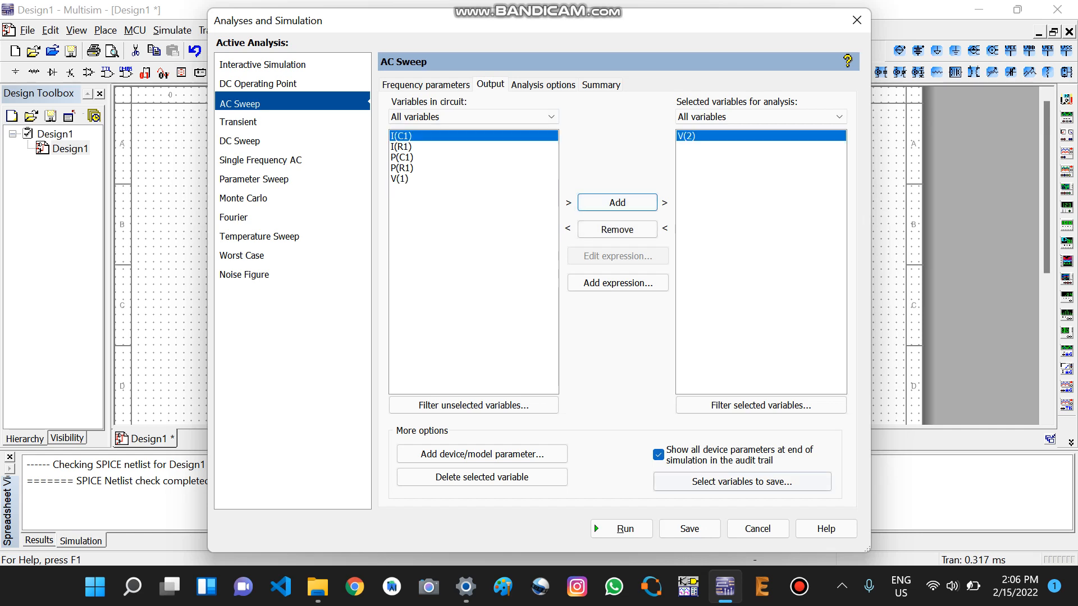
pyautogui.click(689, 528)
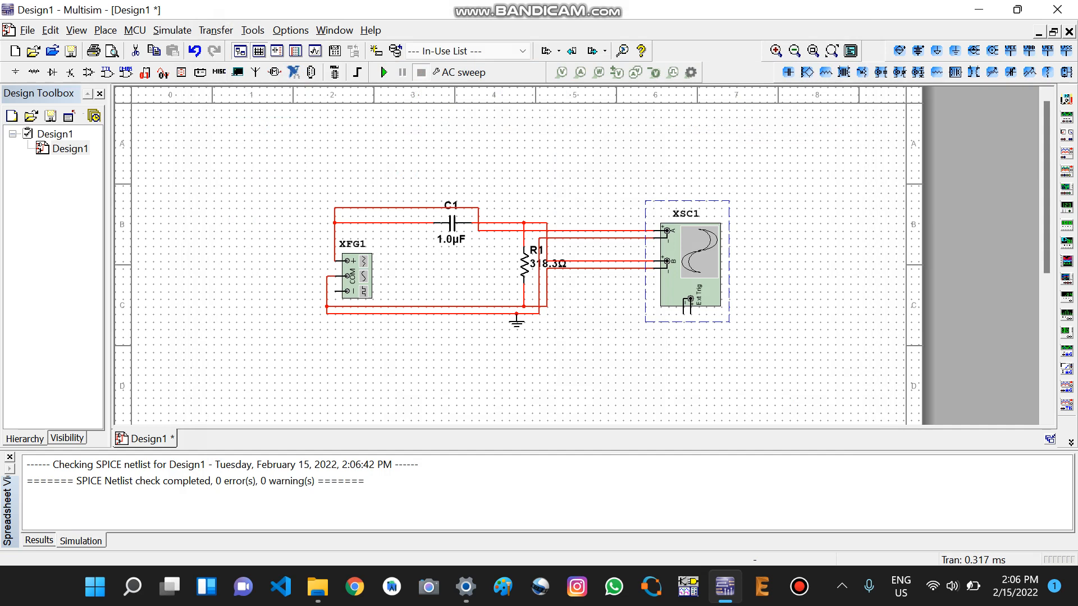
# Step: Run the AC sweep to plot the magnitude and phase of V(2), examine the curves and close the graph window
pyautogui.click(384, 73)
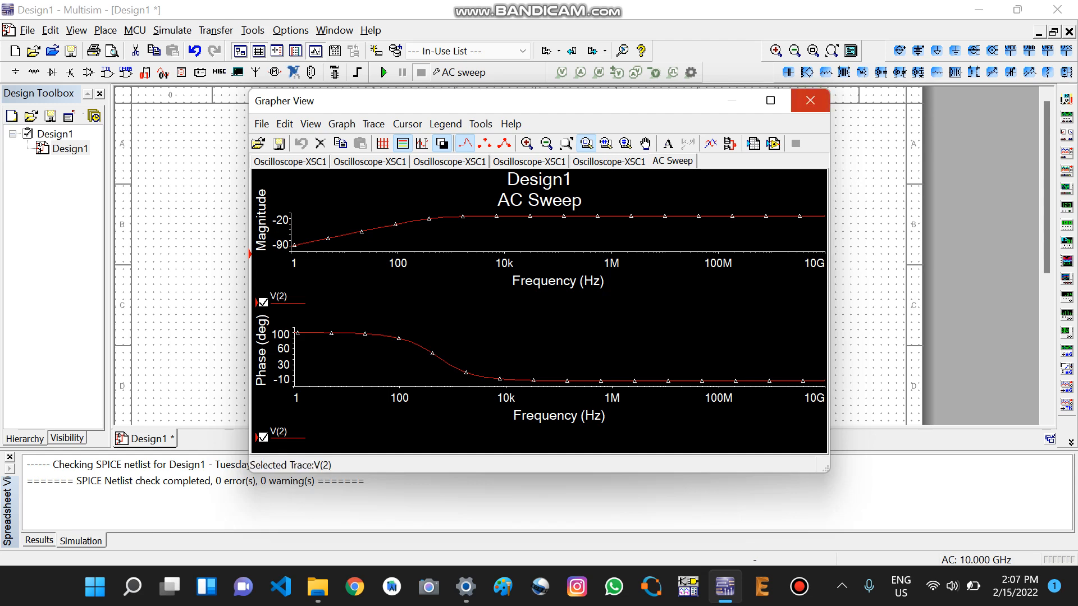
pyautogui.click(809, 101)
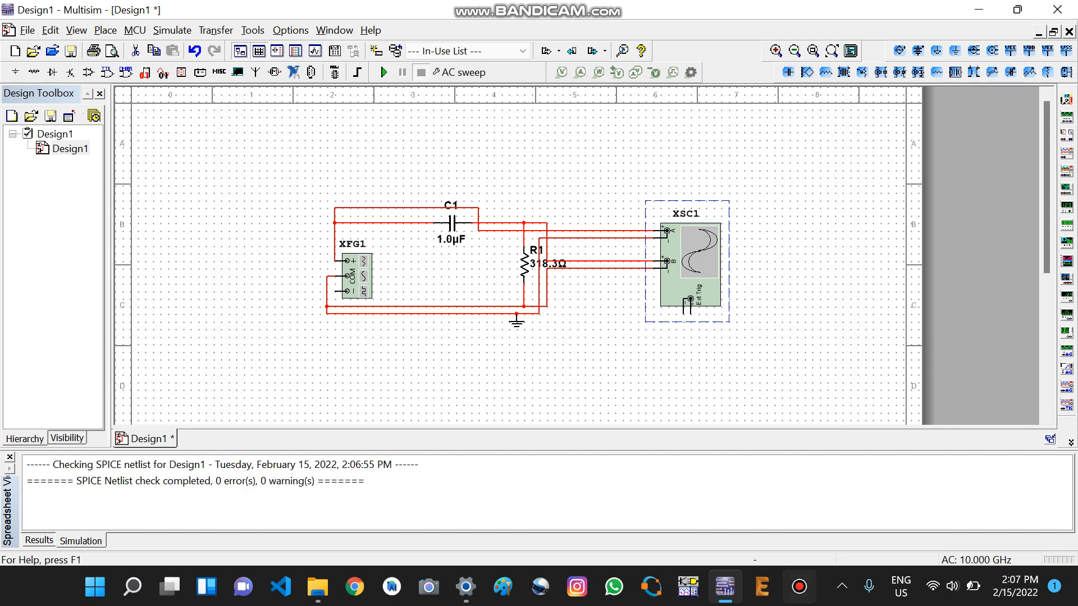
pyautogui.click(798, 587)
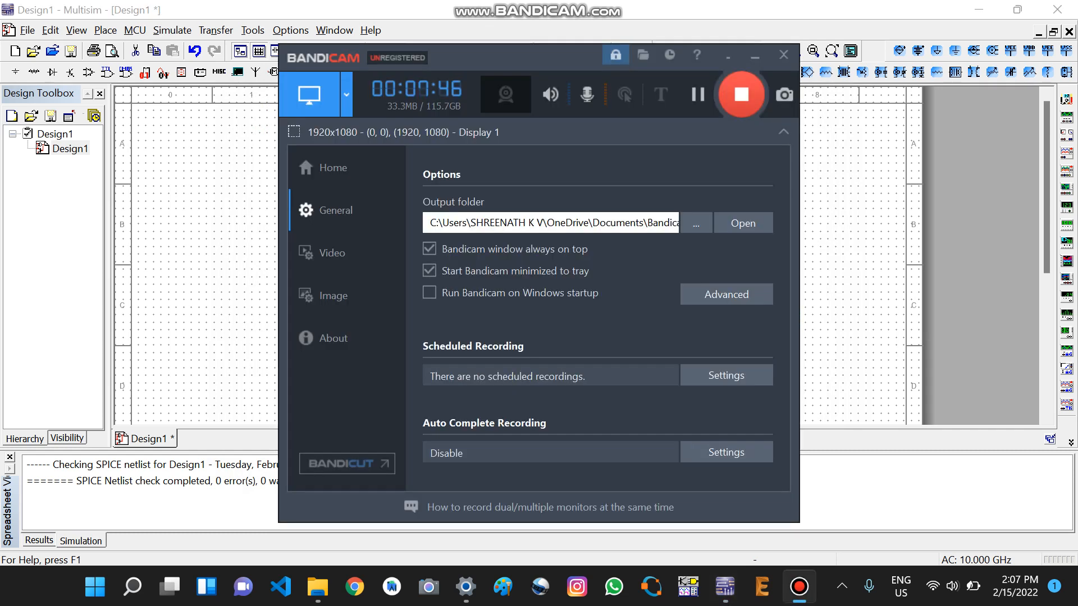